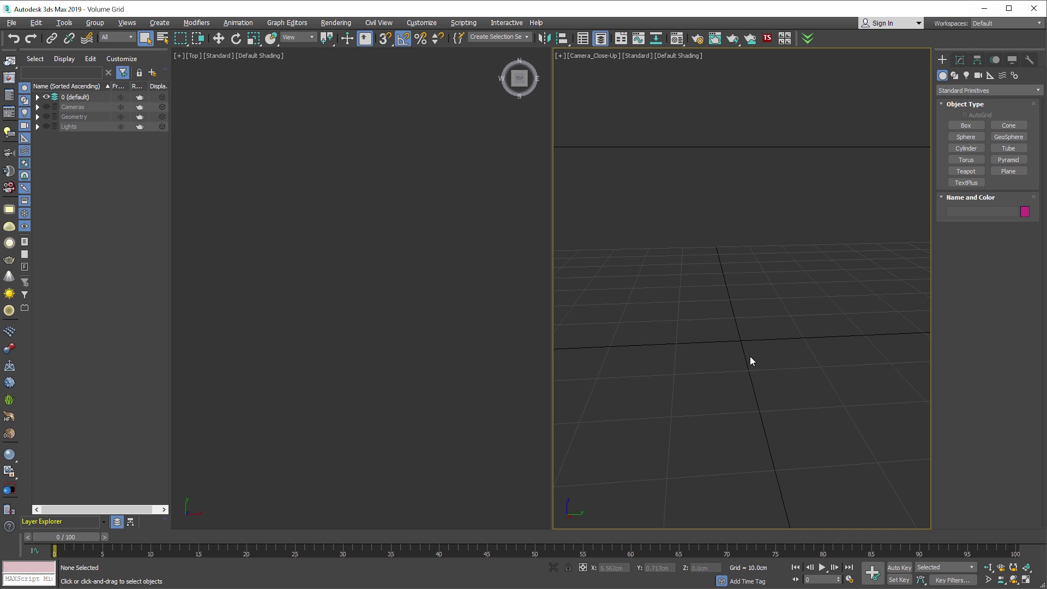
Step: Create a VRayVolumeGrid at the grid centre in the close-up camera view without loading a cache file
left_click(939, 92)
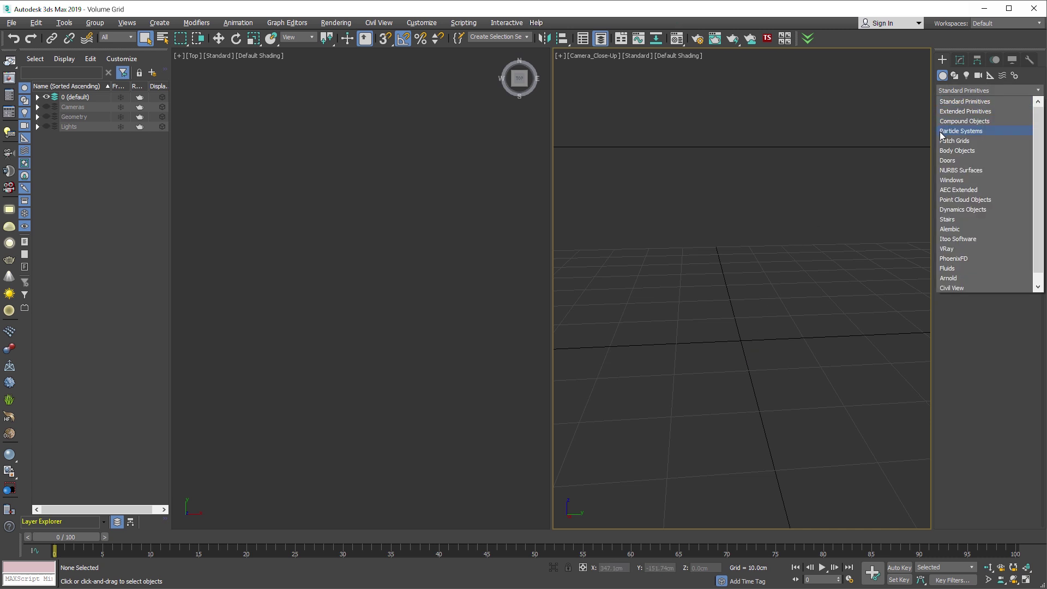
left_click(941, 249)
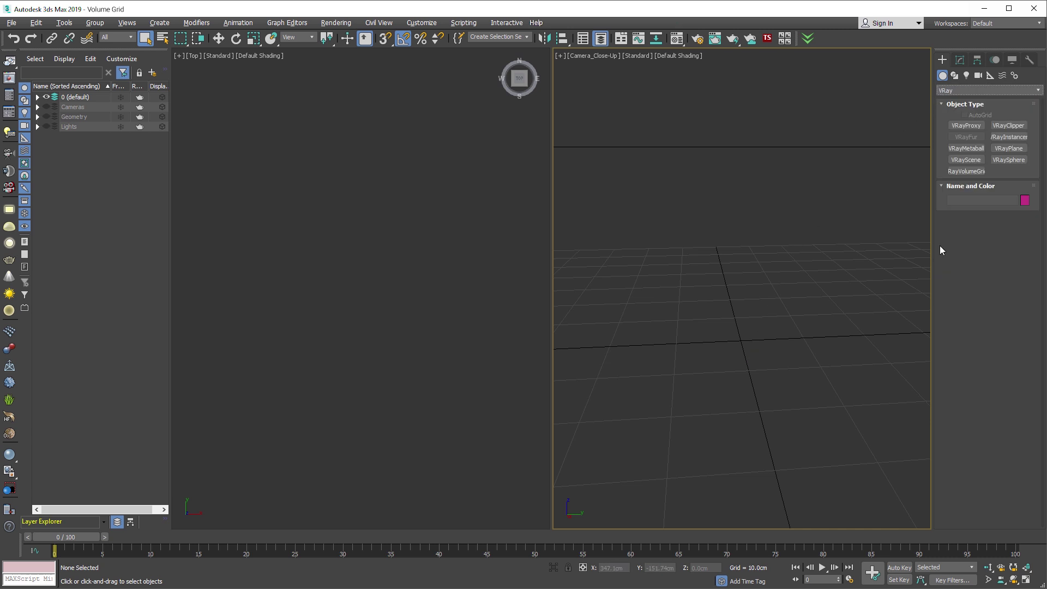
left_click(981, 172)
left_click(742, 339)
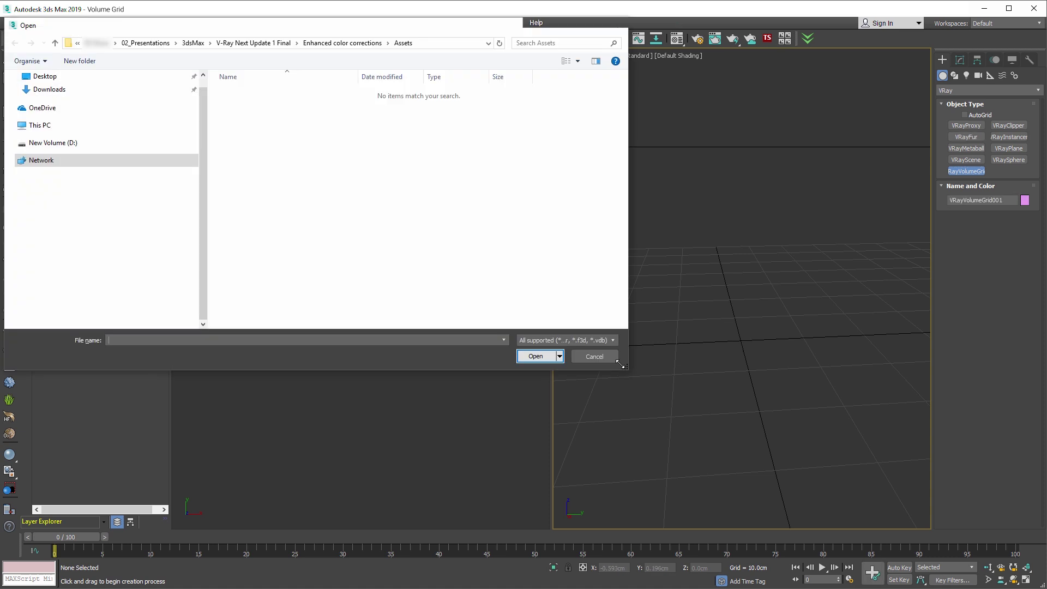
left_click(603, 359)
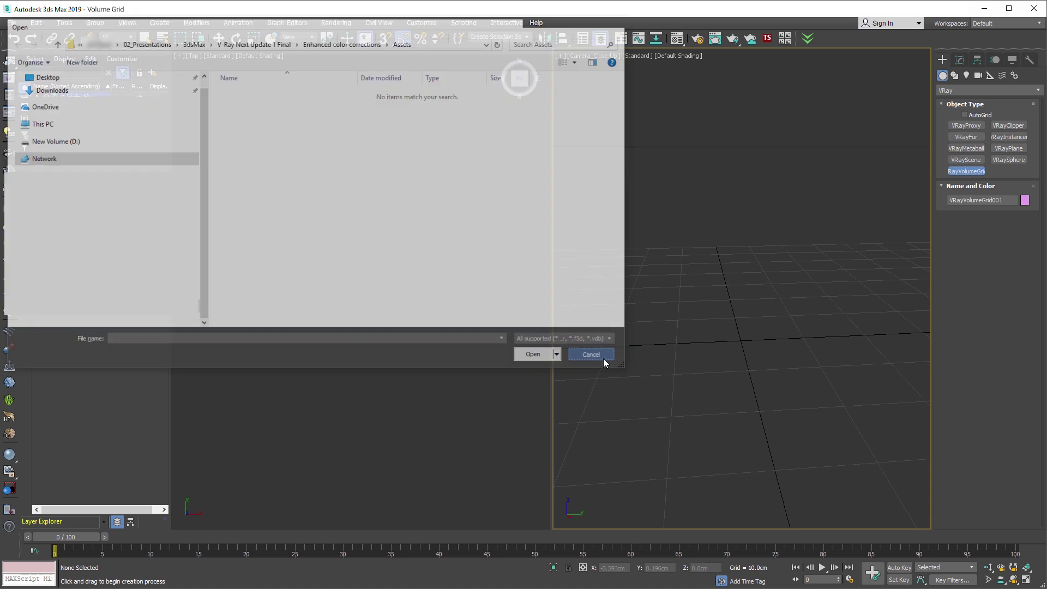
Step: Open the volume grid's volumetric render settings and base its smoke opacity on Texture
left_click(958, 60)
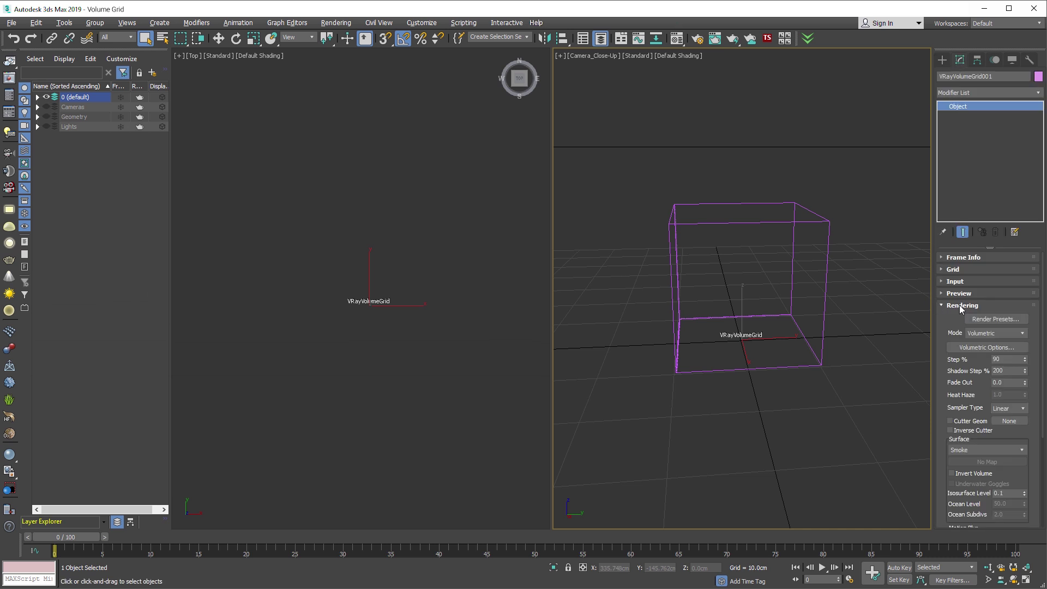
left_click(961, 349)
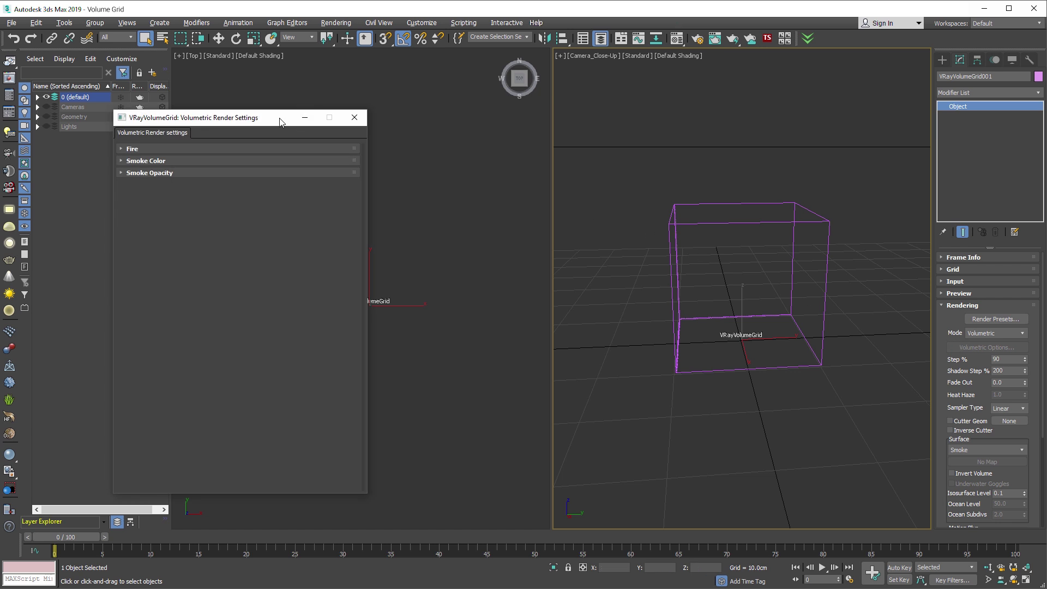
left_click_drag(281, 116, 186, 61)
left_click(83, 112)
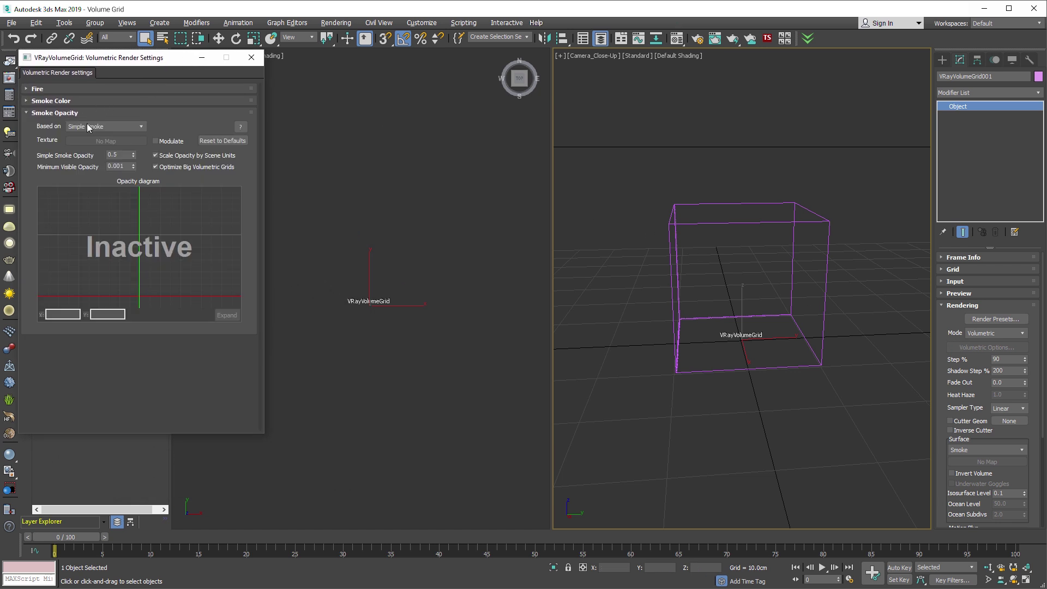
left_click(87, 126)
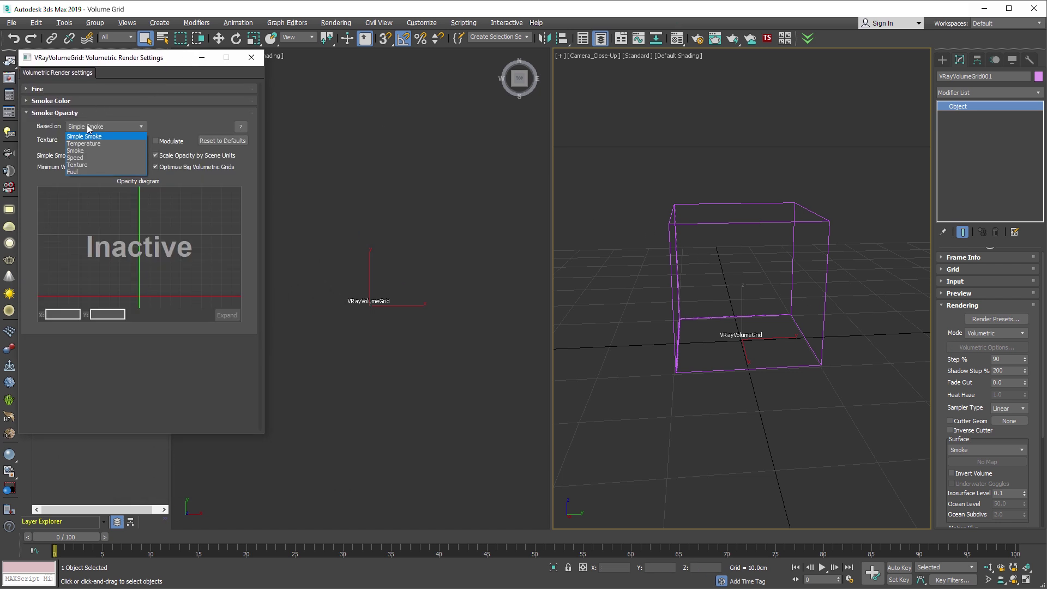
left_click(84, 165)
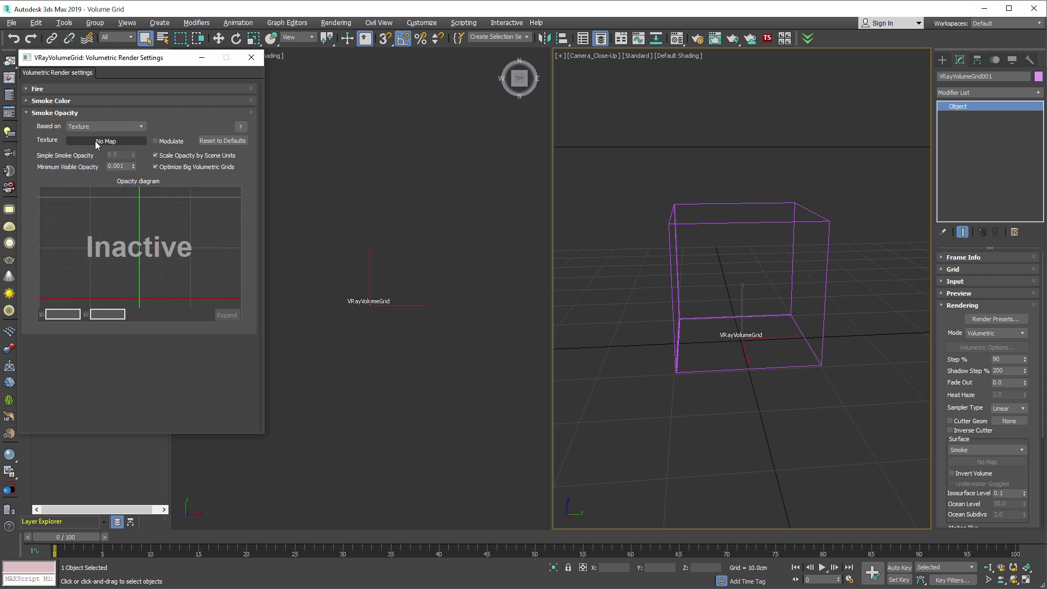
Step: Assign the general Noise map as the smoke opacity texture and start an interactive render in the V-Ray frame buffer
left_click(95, 140)
type("no")
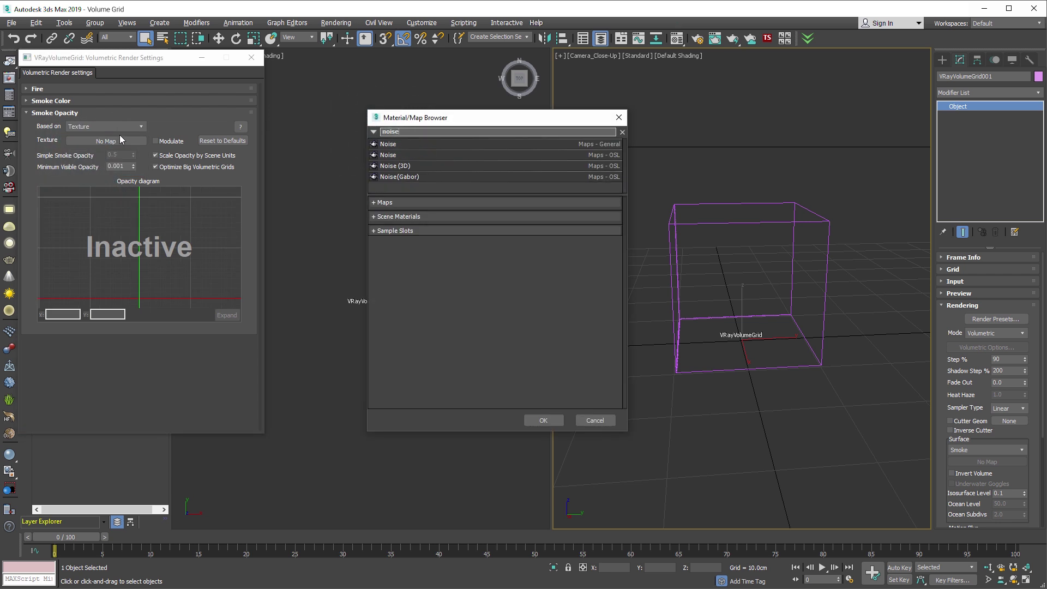
type("ise")
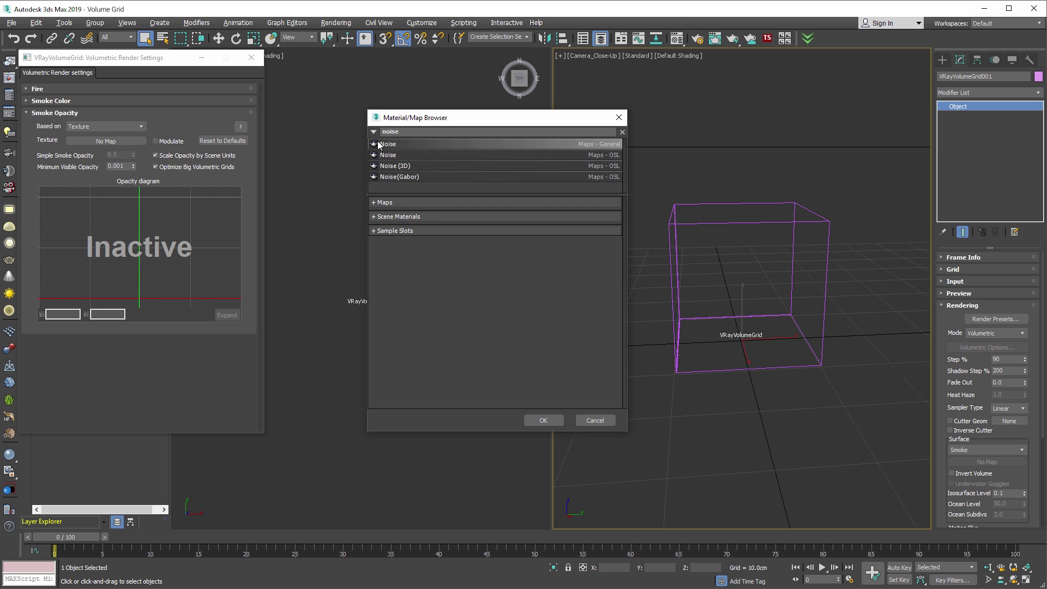
left_click(538, 420)
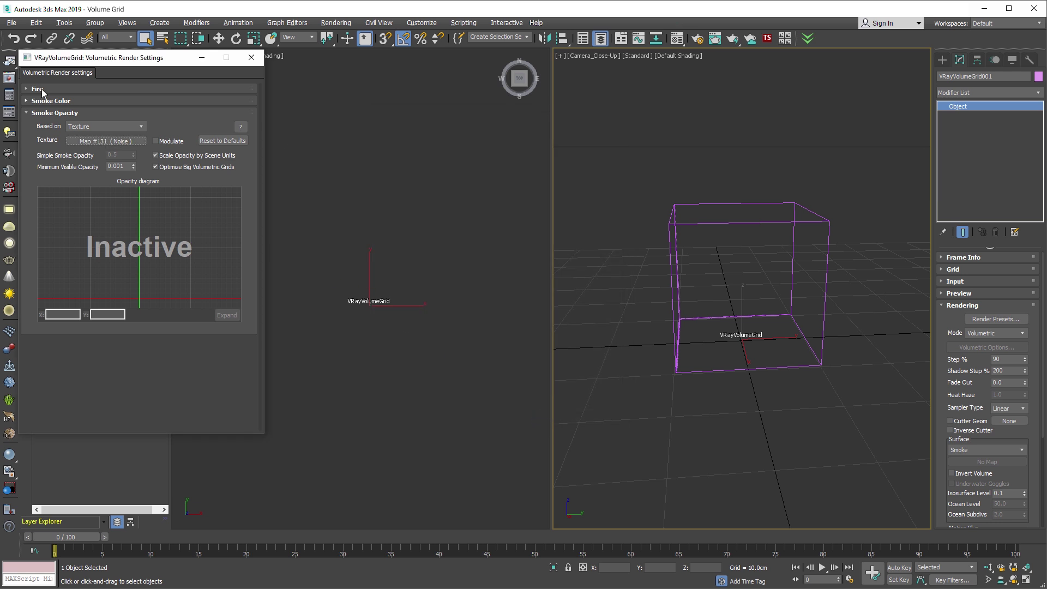
left_click(10, 61)
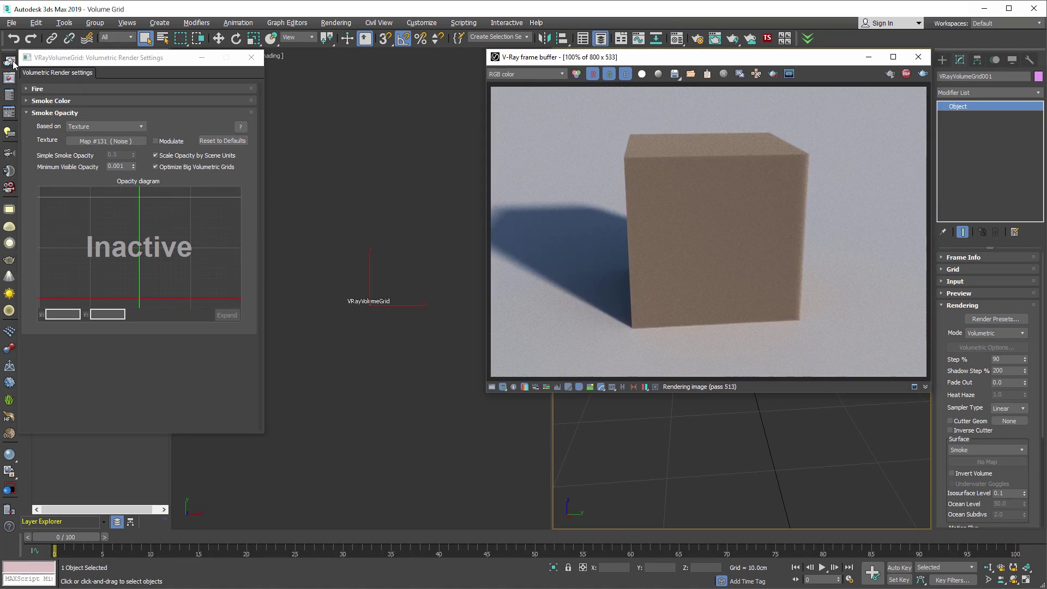
Step: Open the Material Editor and place the smoke opacity Noise map in the first sample slot as an instance
right_click(299, 104)
key("m")
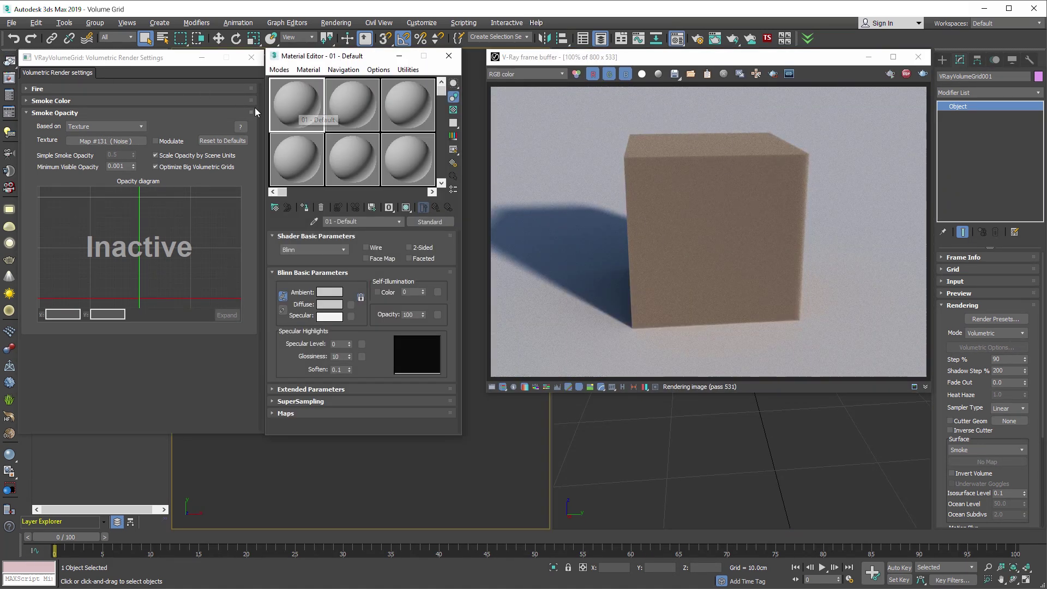
left_click_drag(104, 141, 297, 104)
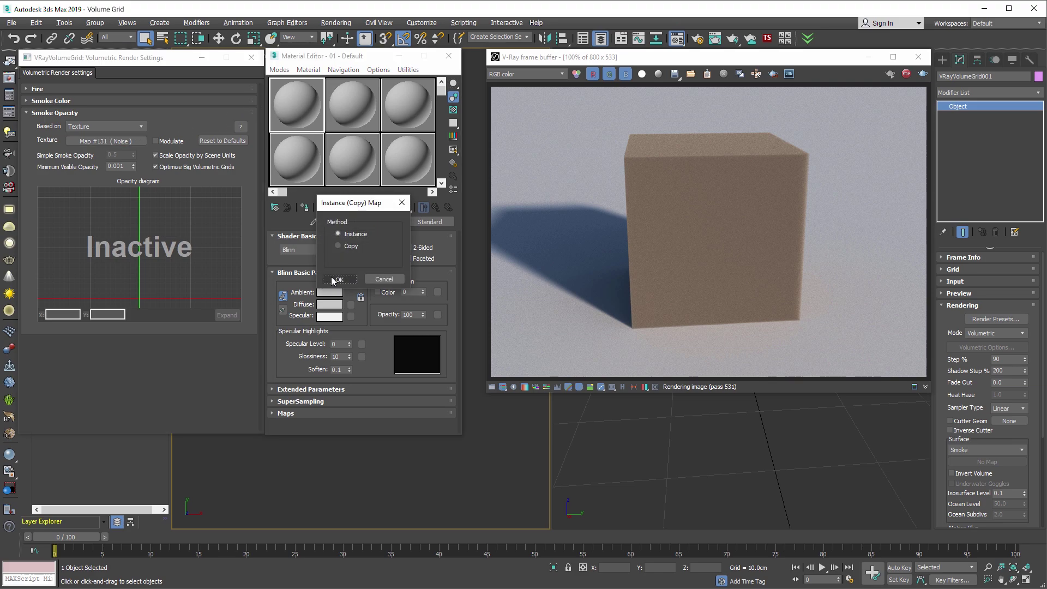
left_click(337, 279)
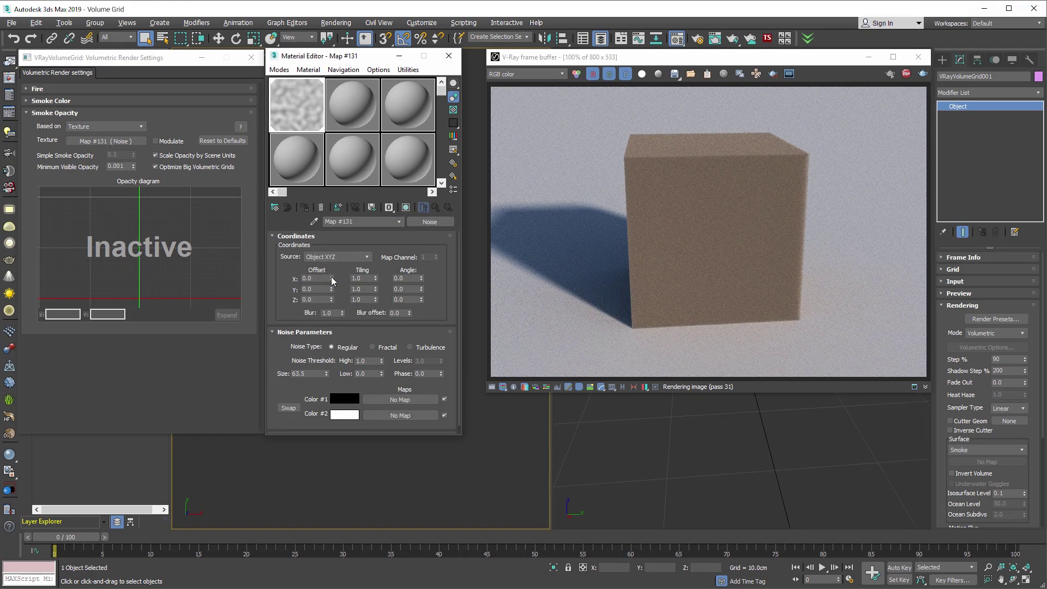
Step: Set the Noise map's size to 6, its high threshold to 0.7 and its low threshold to 0.4
left_click_drag(322, 374, 289, 376)
type("6")
key("Return")
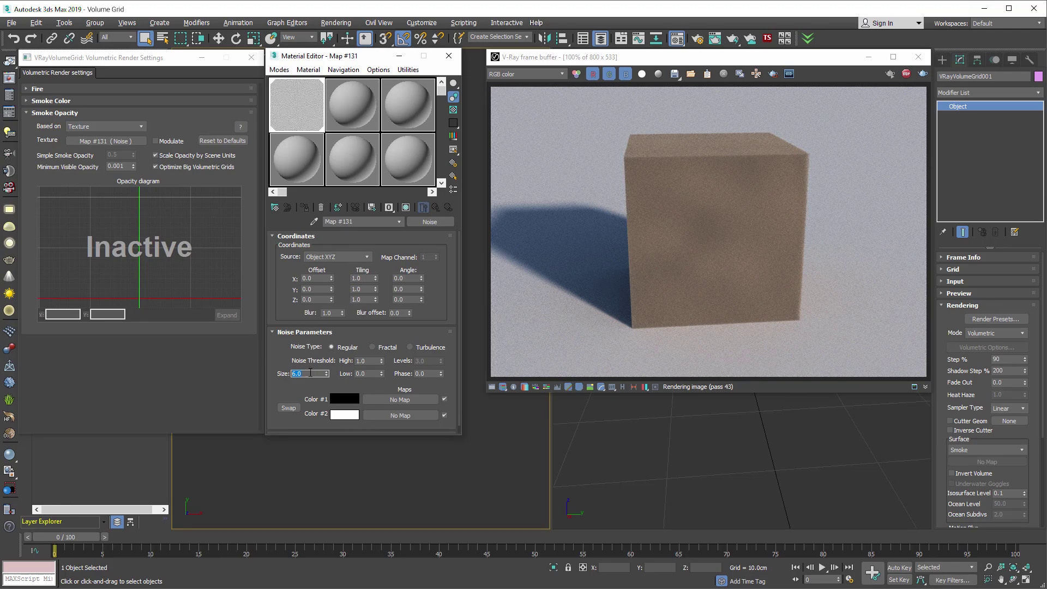
key("Tab")
type("0.7")
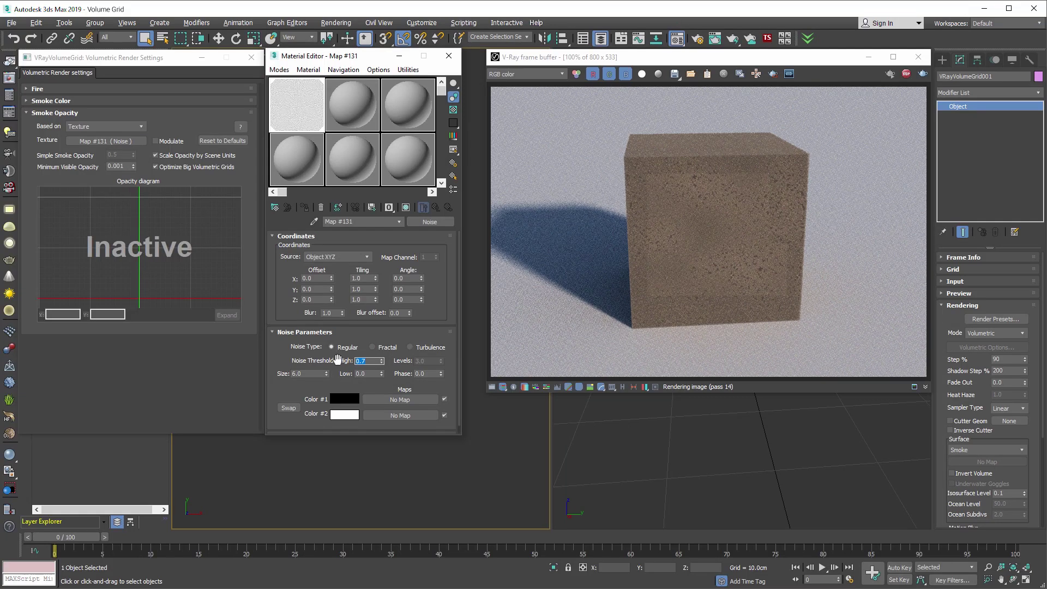
key("Tab")
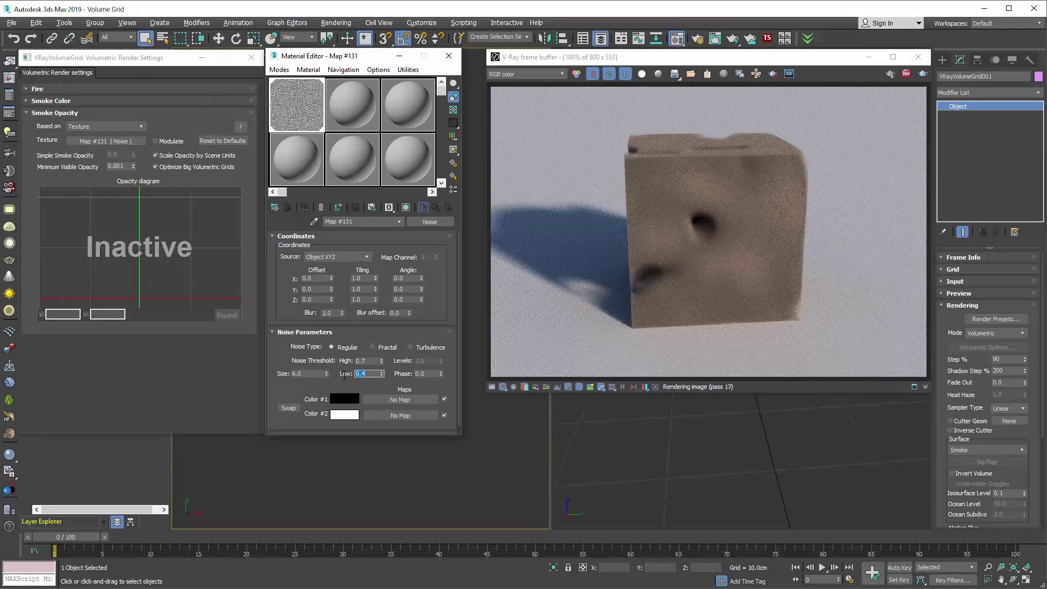
Step: Try the Turbulence noise type, settle on Fractal and set its levels to 10
left_click(373, 348)
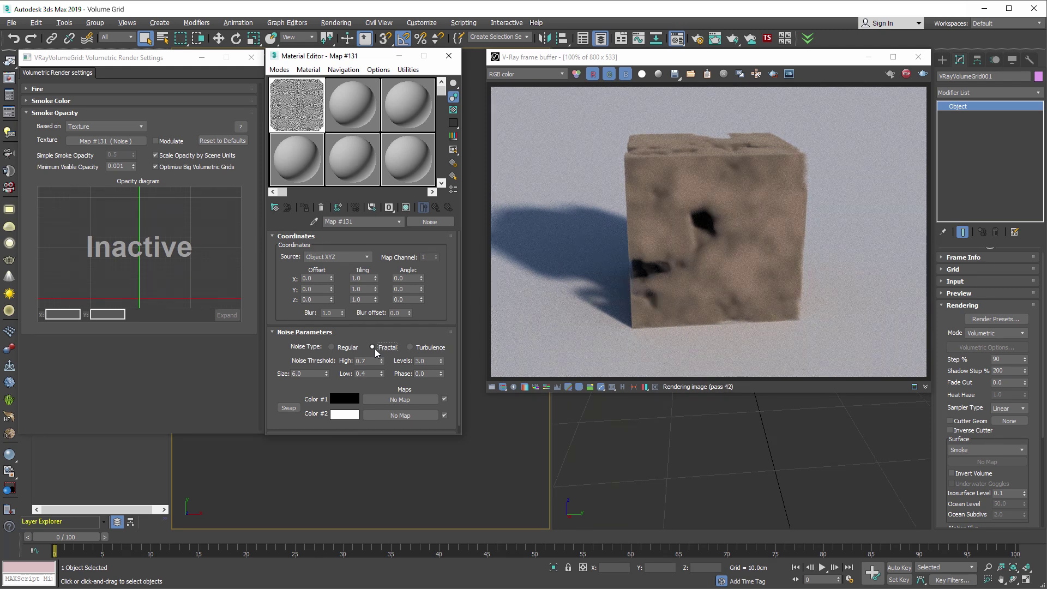
left_click(412, 347)
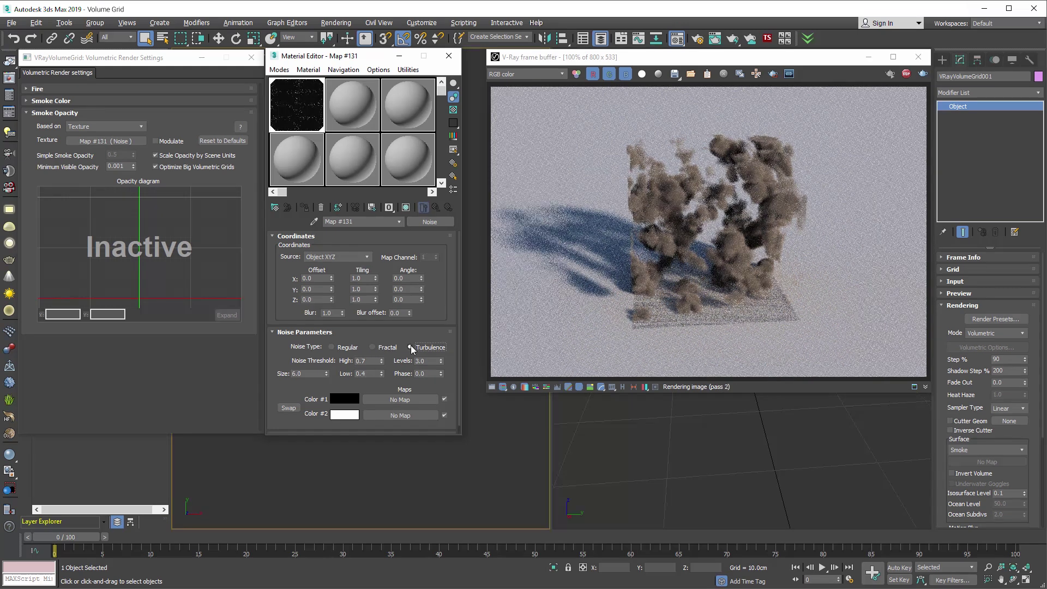
left_click(387, 347)
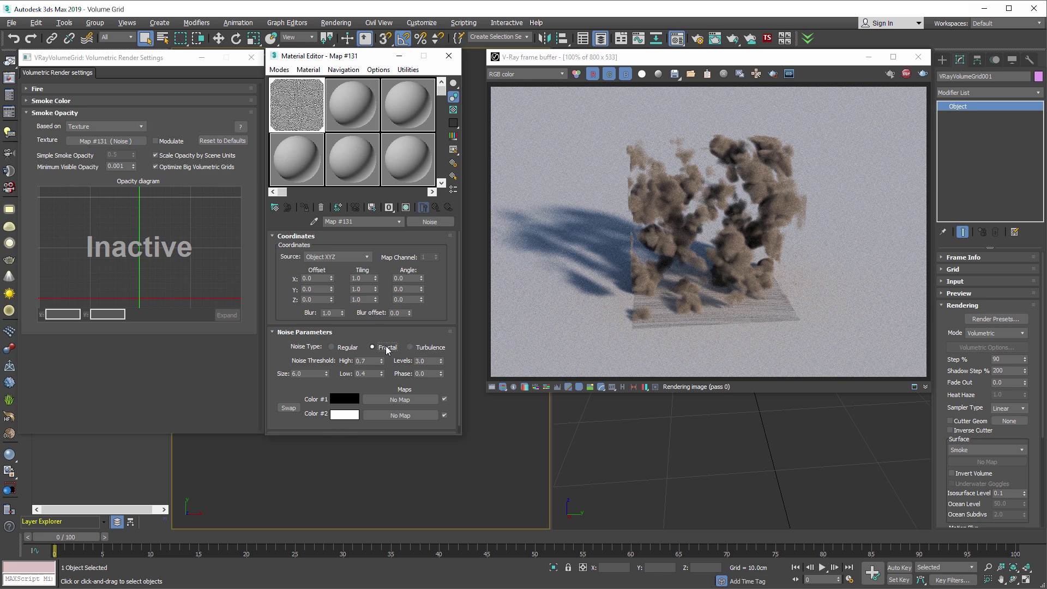
left_click_drag(430, 361, 392, 361)
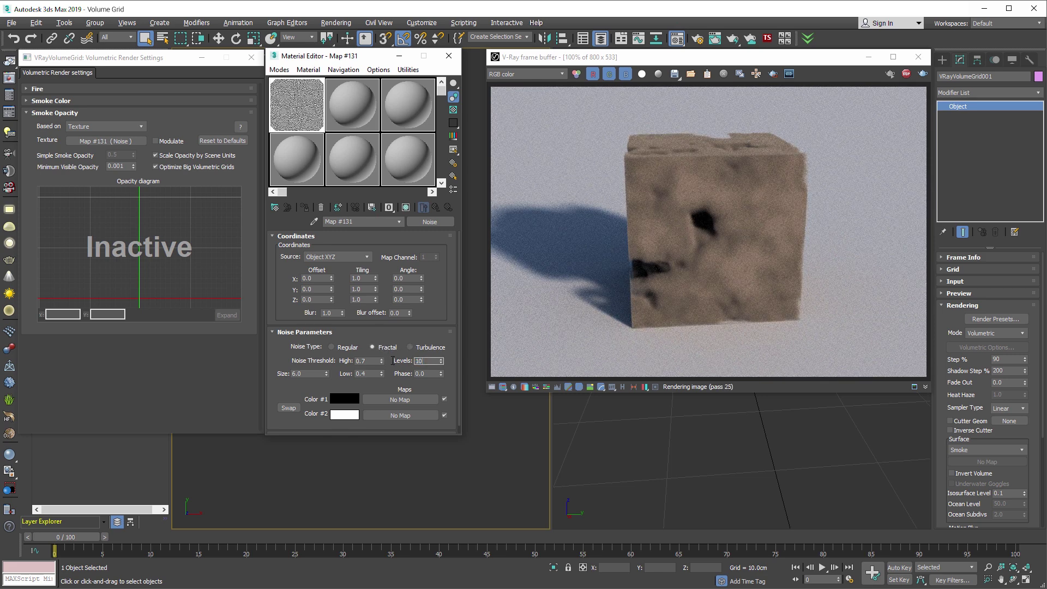
key("Return")
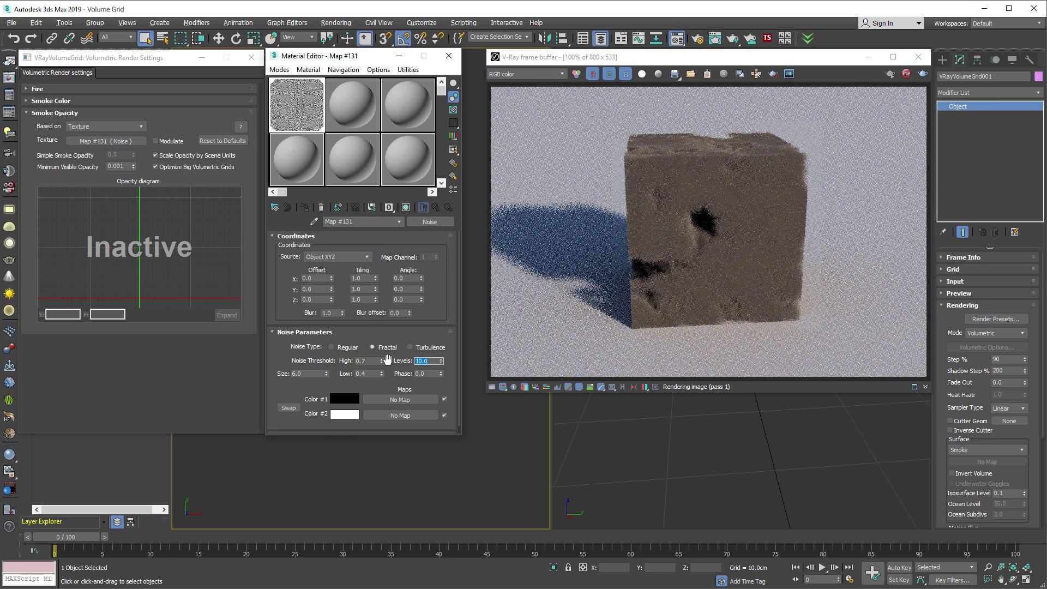
Step: Set the Noise map's high threshold to 1.0 and its low threshold to 0.25
left_click_drag(377, 361, 353, 362)
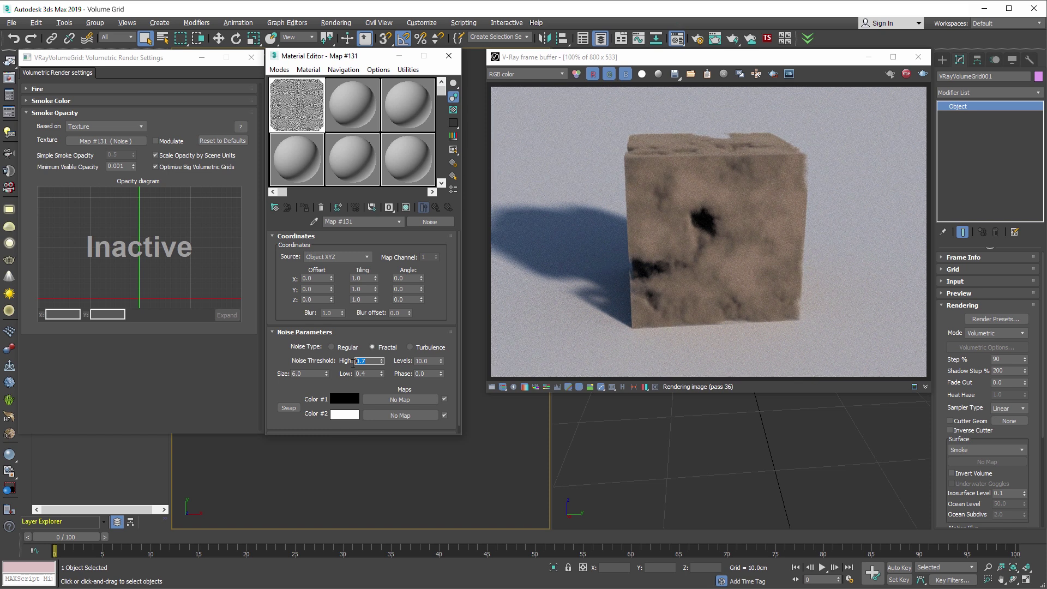
type("1")
key("Tab")
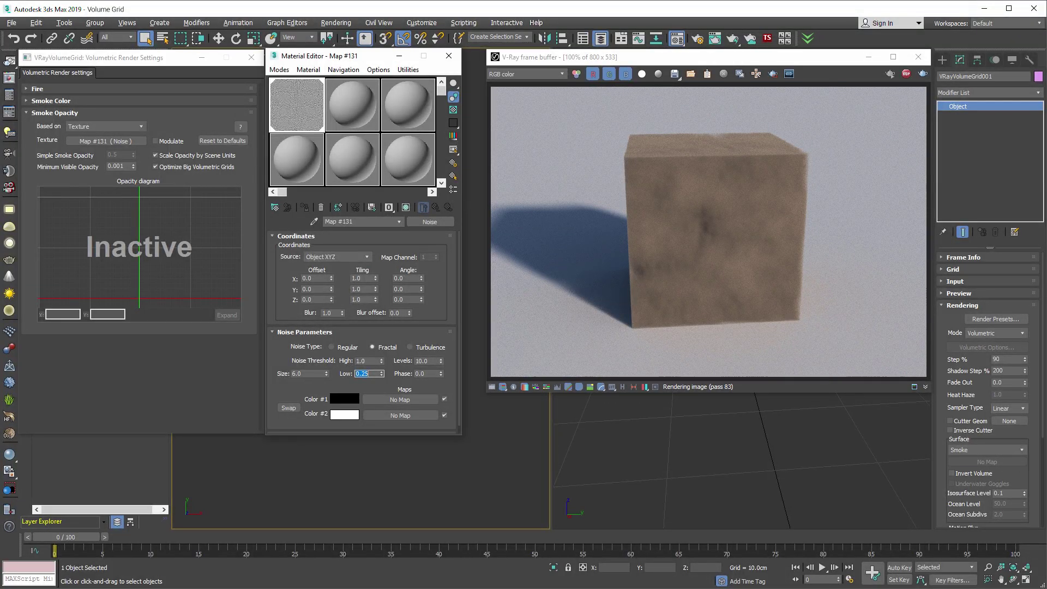
Step: Close the volumetric render settings, the Material Editor and the V-Ray frame buffer
left_click(252, 57)
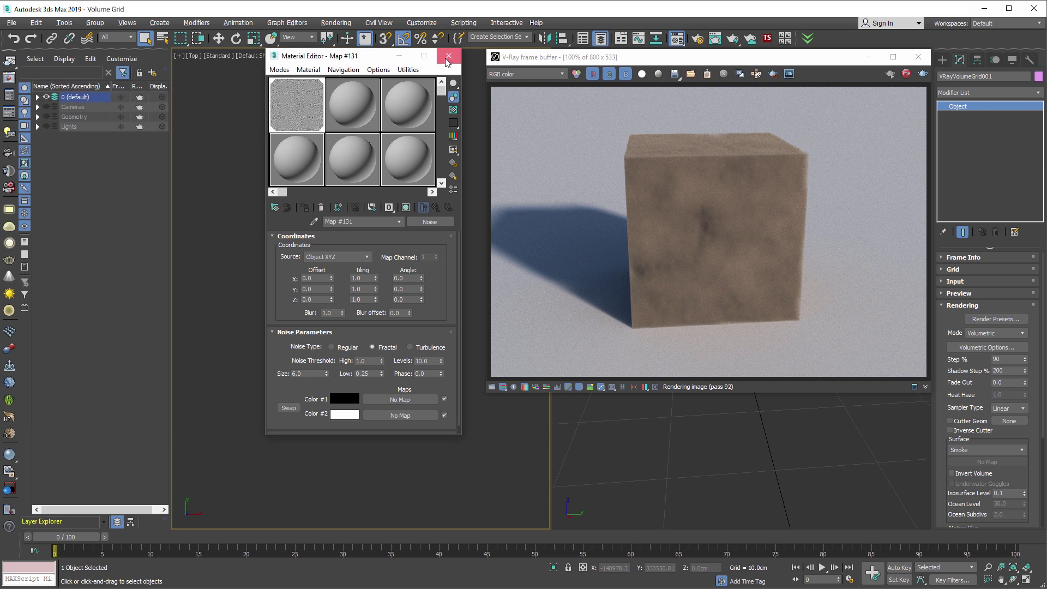
left_click(448, 56)
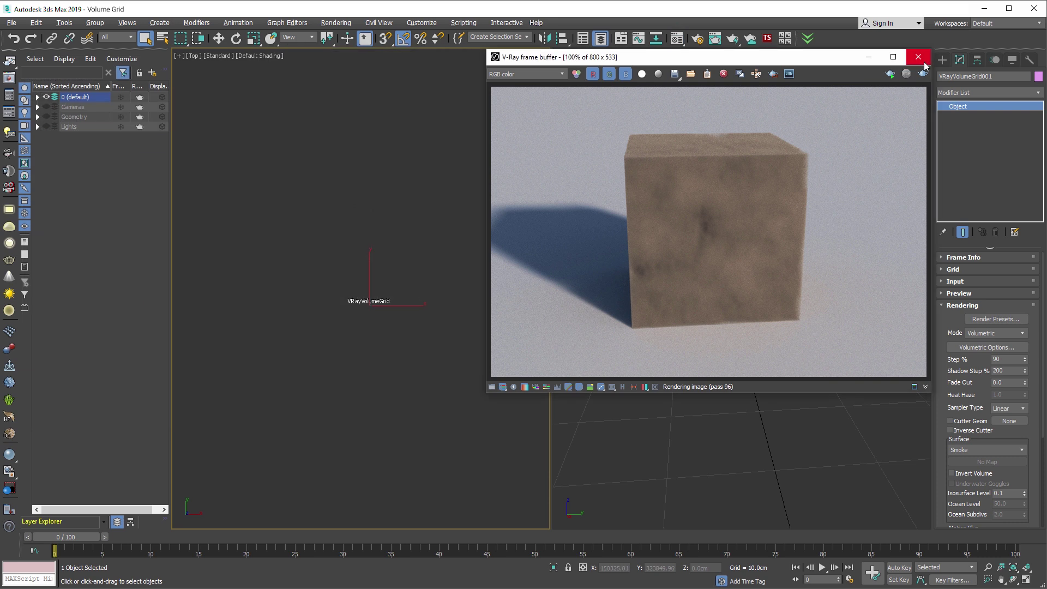
left_click(922, 60)
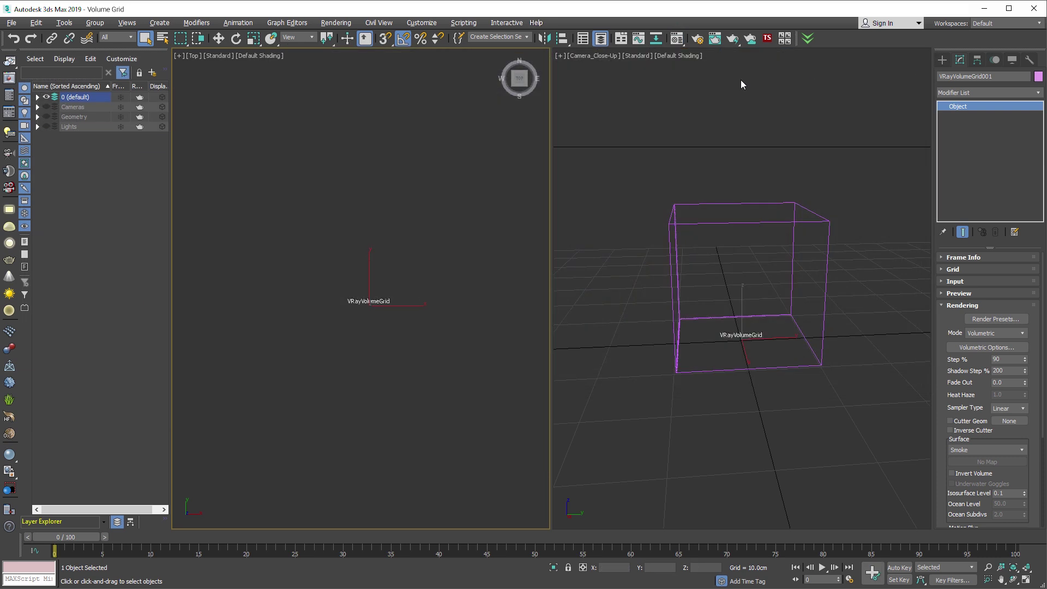
Step: Unhide the Geometry layer and scale the volume grid uniformly to 25000%
left_click(47, 118)
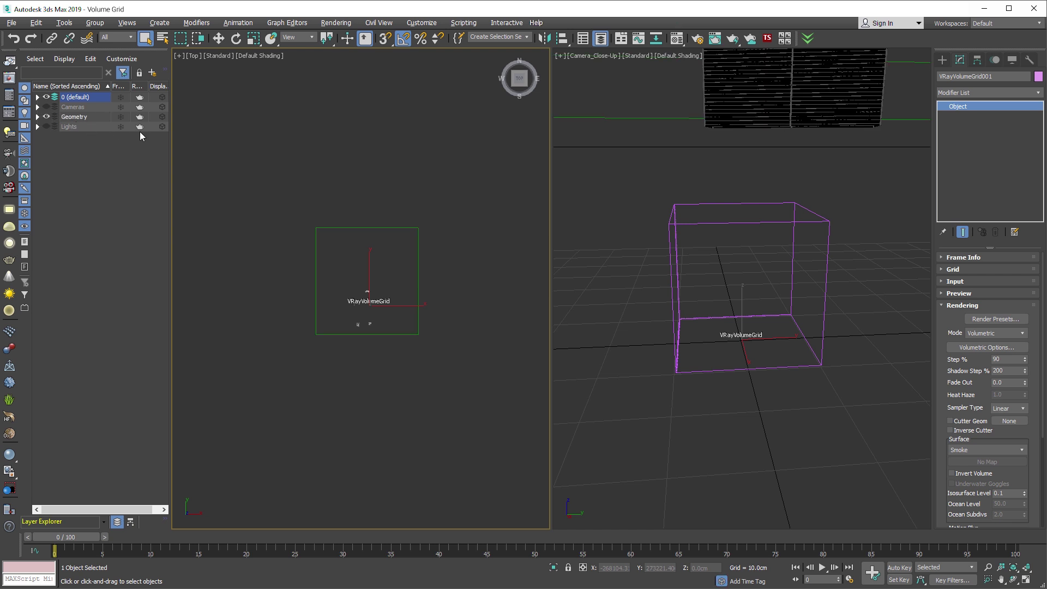
middle_click(587, 204)
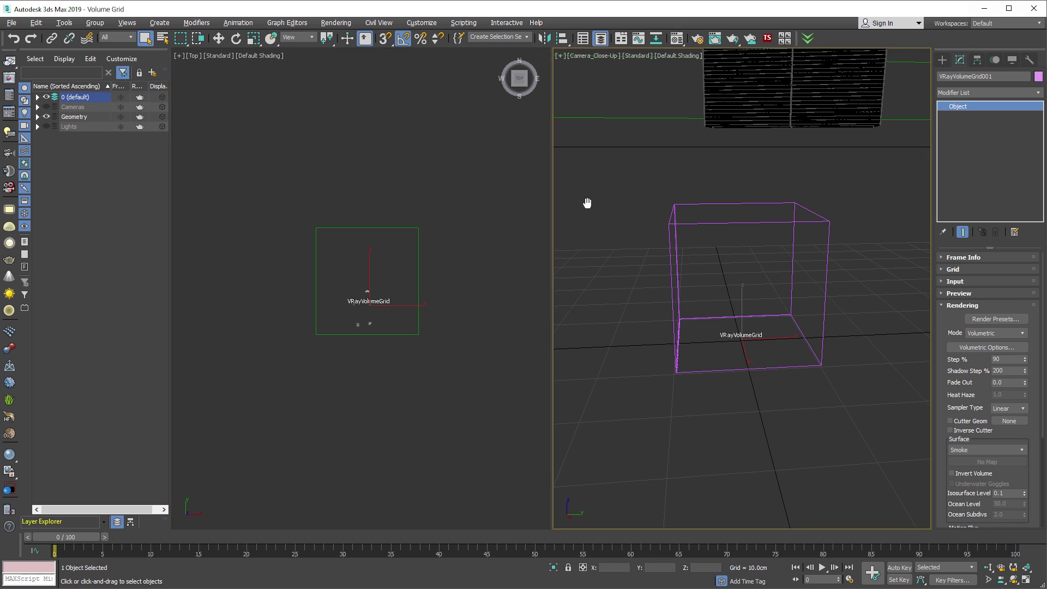
key("r")
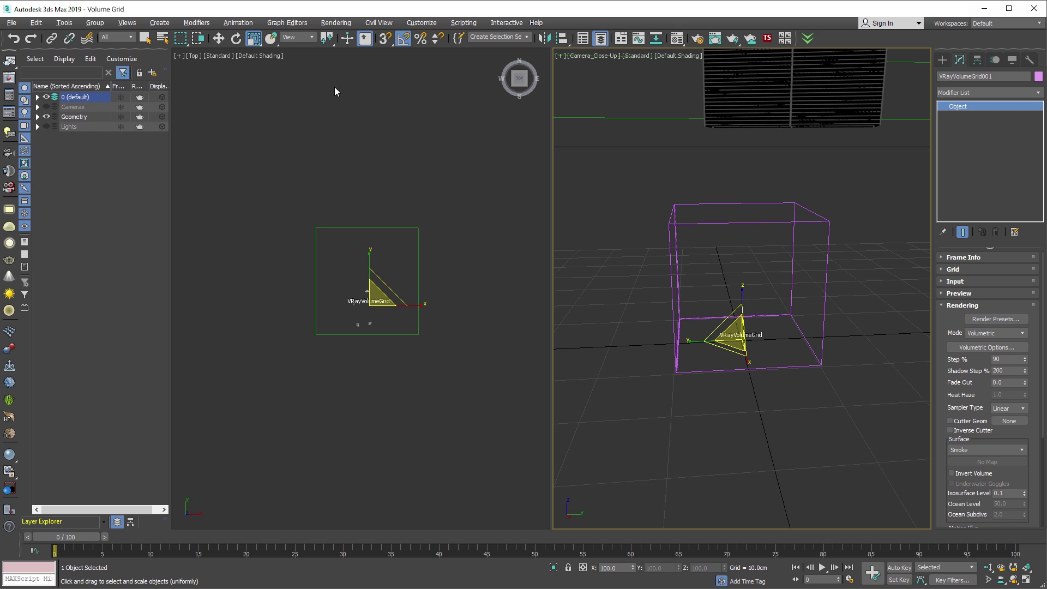
right_click(257, 38)
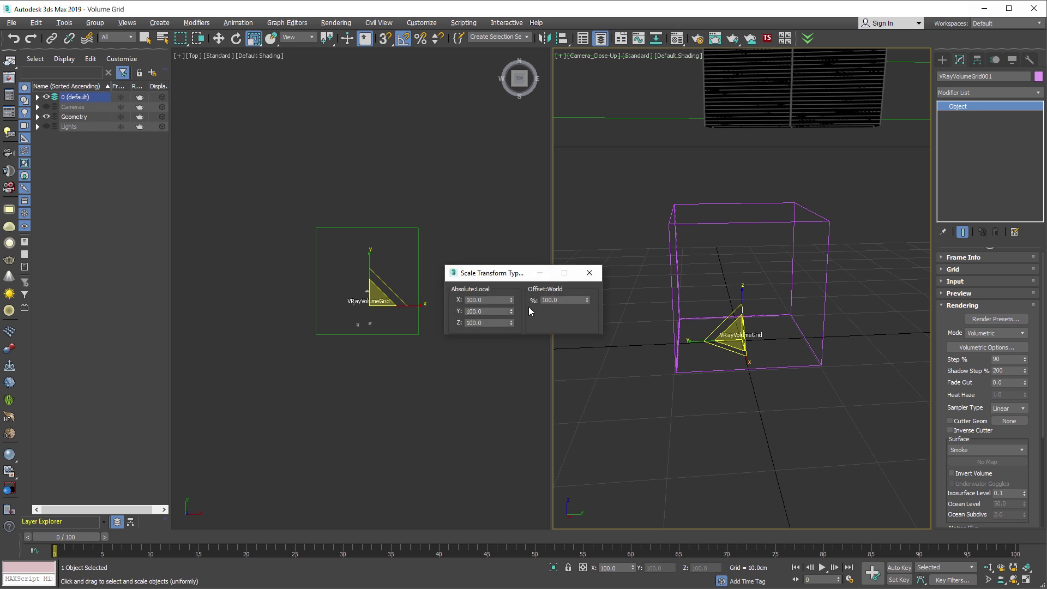
left_click(544, 300)
key("Return")
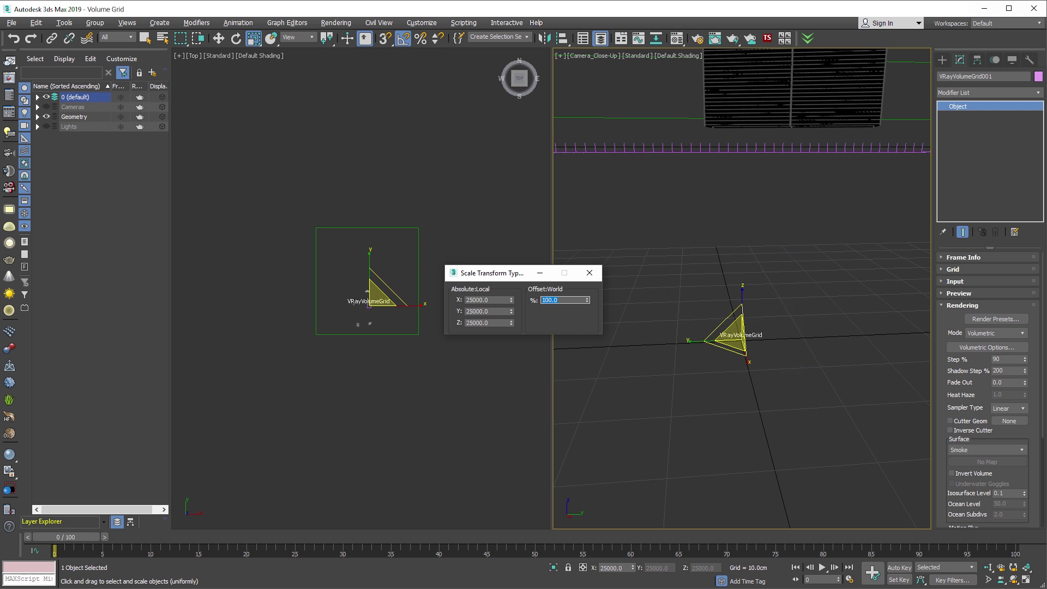
left_click(590, 274)
Step: Switch the camera viewport to the Render_Camera view
key("c")
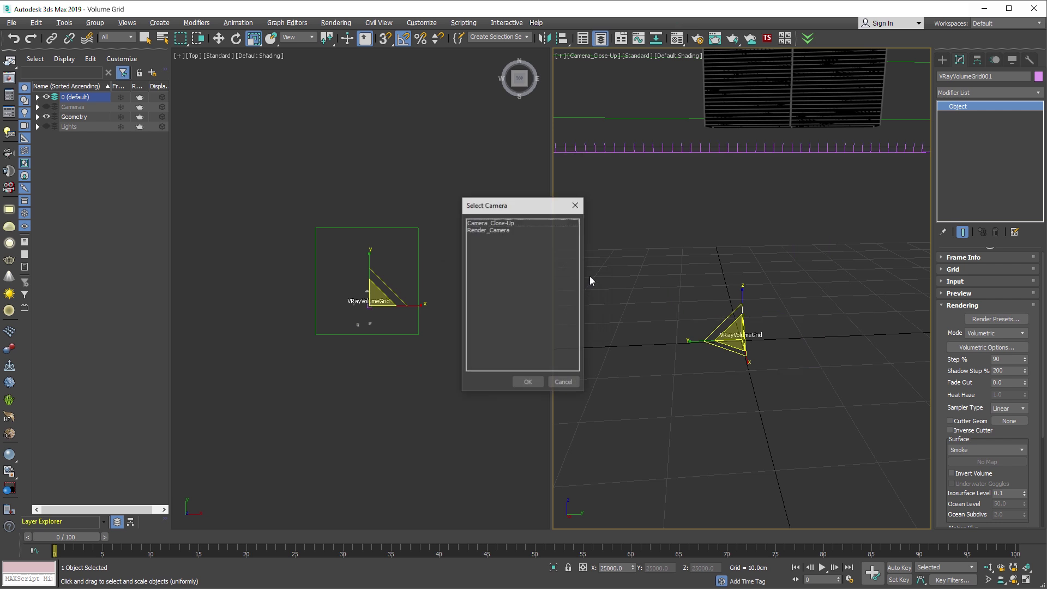
left_click(485, 230)
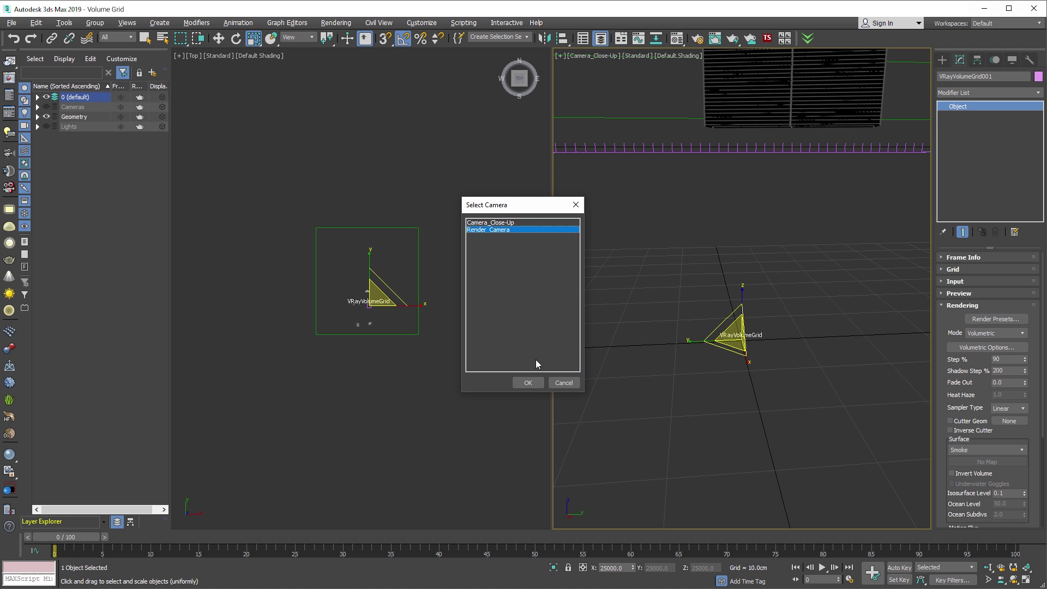
left_click(529, 382)
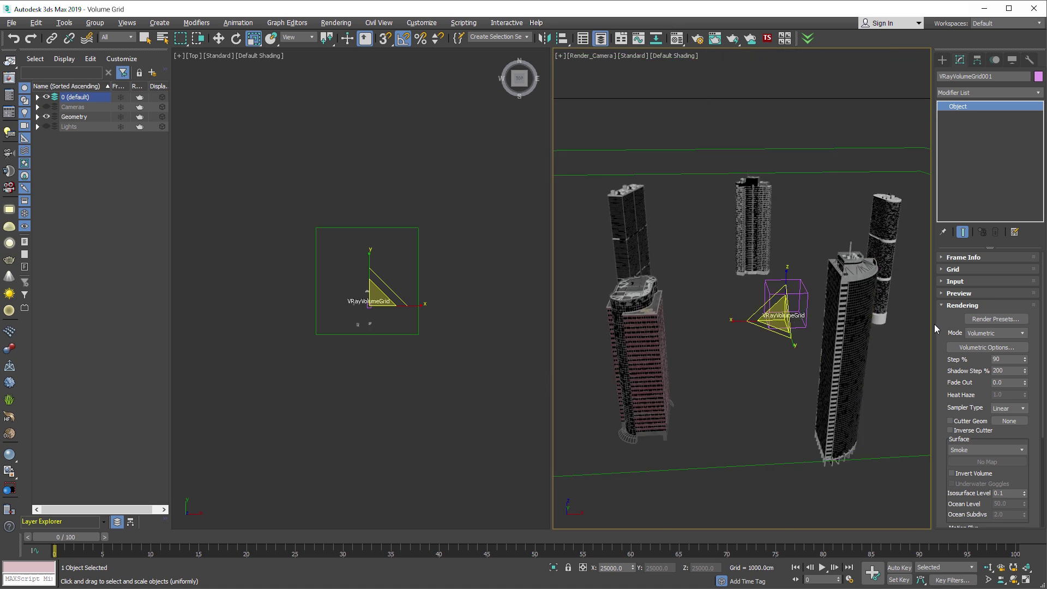
Step: Enlarge the volume grid to 2871 cells in X and 2887 in Y, and align it with the green square outline in the top view
left_click(951, 270)
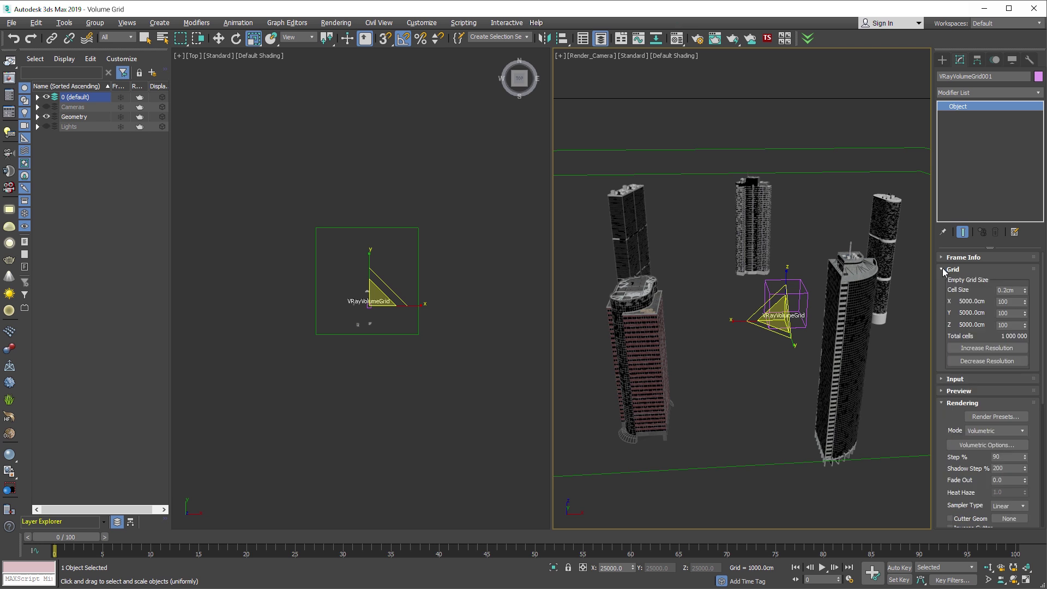
left_click_drag(1024, 301, 874, 113)
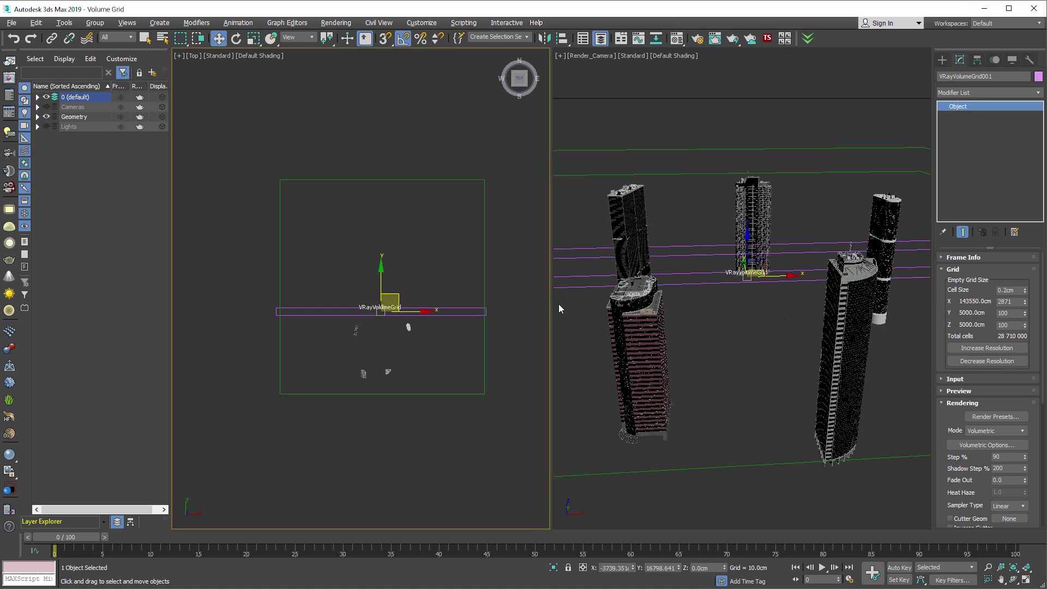
left_click_drag(1025, 313, 995, 180)
left_click_drag(397, 294, 397, 266)
left_click_drag(1024, 314, 1022, 224)
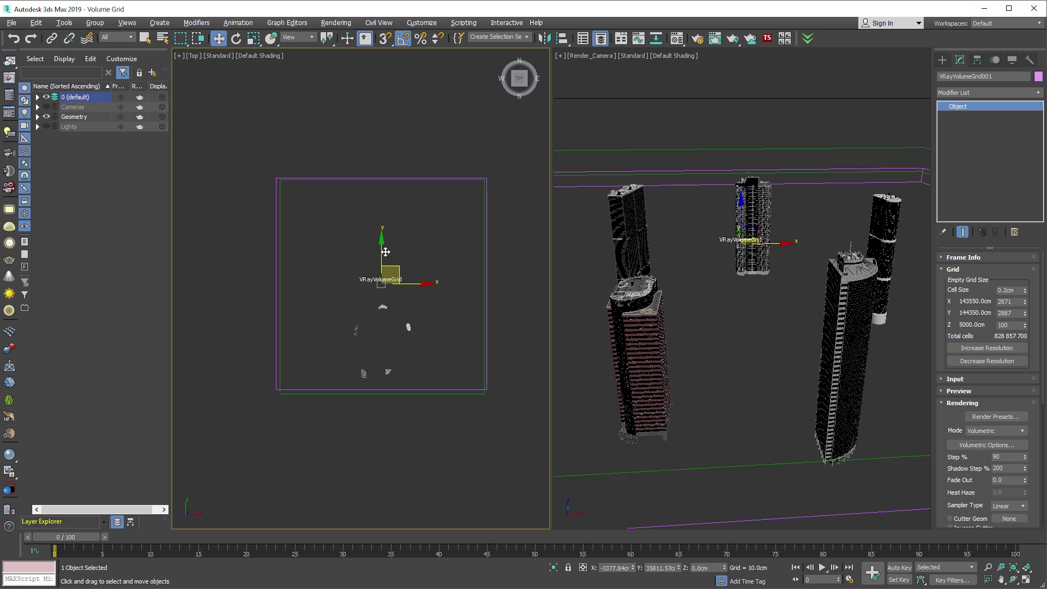
left_click_drag(395, 266, 394, 269)
Step: Raise the volume grid in the front view and set its Z size to 162 cells
key("f")
scroll(383, 311, "up", 5)
left_click_drag(393, 332, 395, 309)
left_click_drag(1025, 325, 1024, 294)
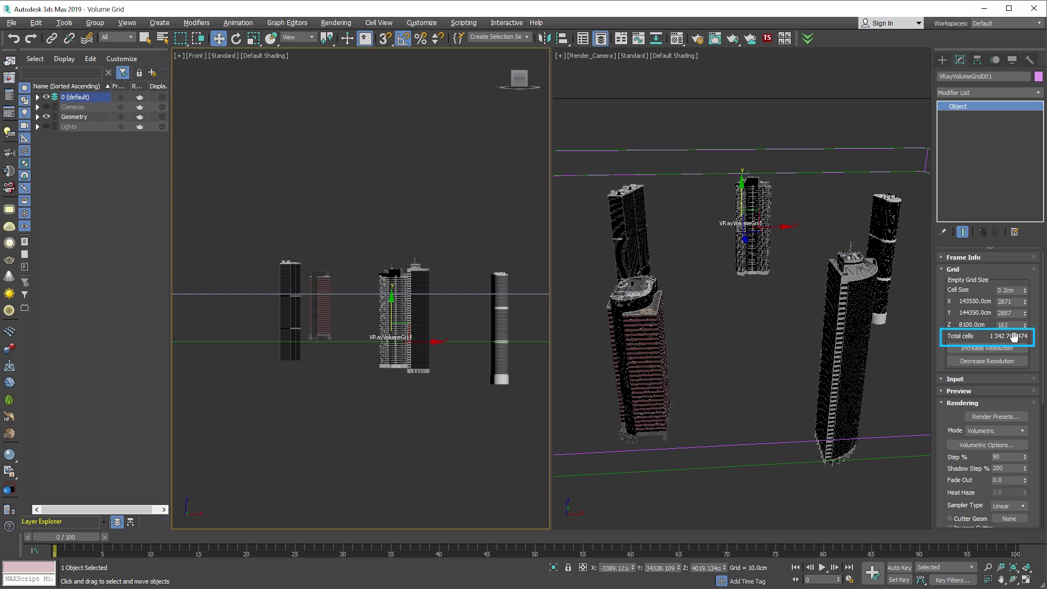
Step: Decrease the volume grid's resolution repeatedly until its cell size is 1.49 cm
left_click(964, 363)
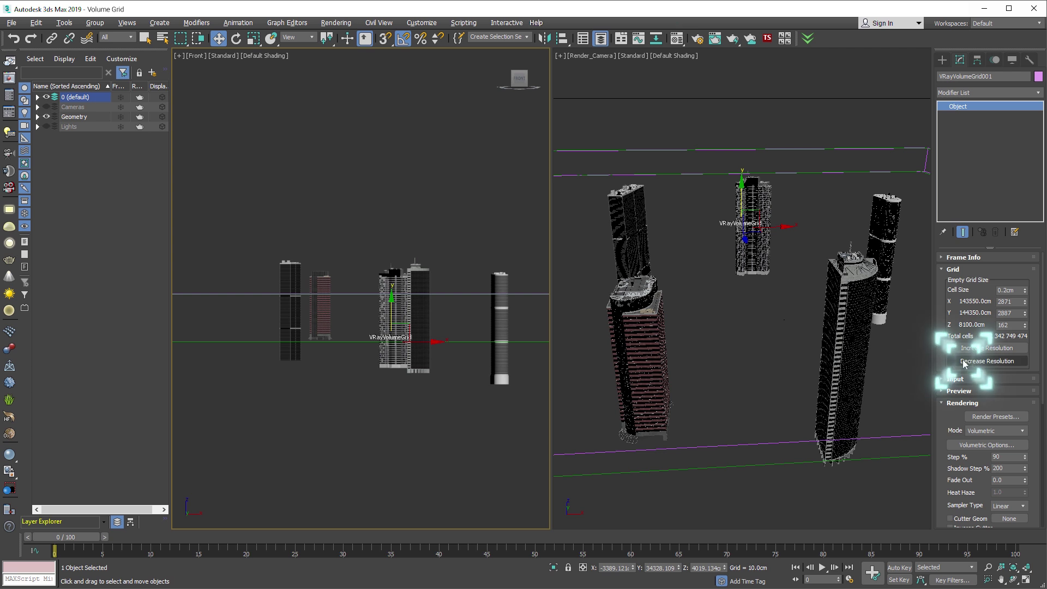
left_click(963, 363)
left_click(964, 364)
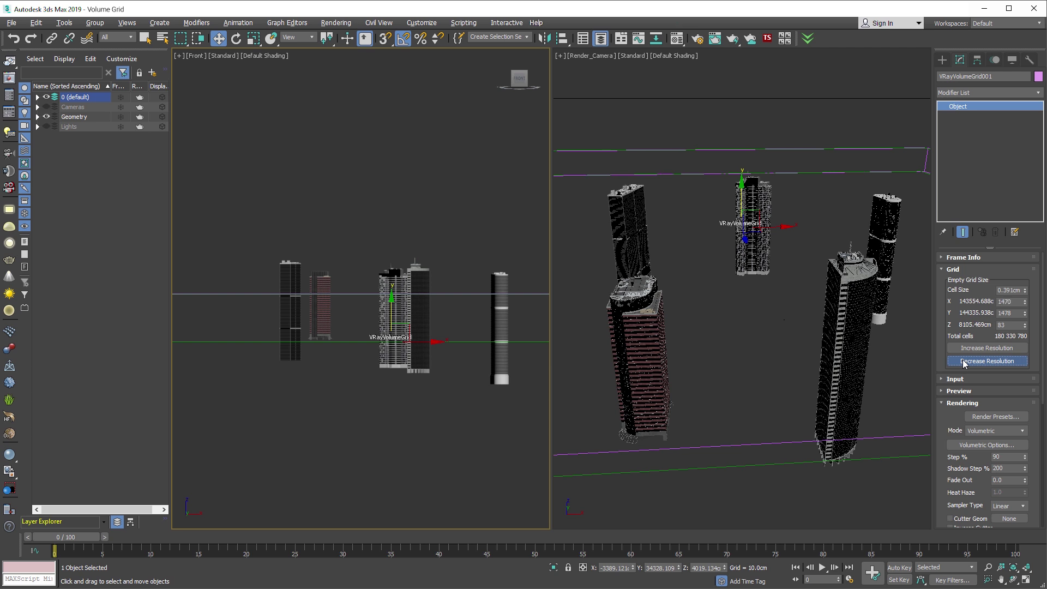
left_click(964, 363)
left_click(963, 364)
left_click(963, 362)
left_click(964, 362)
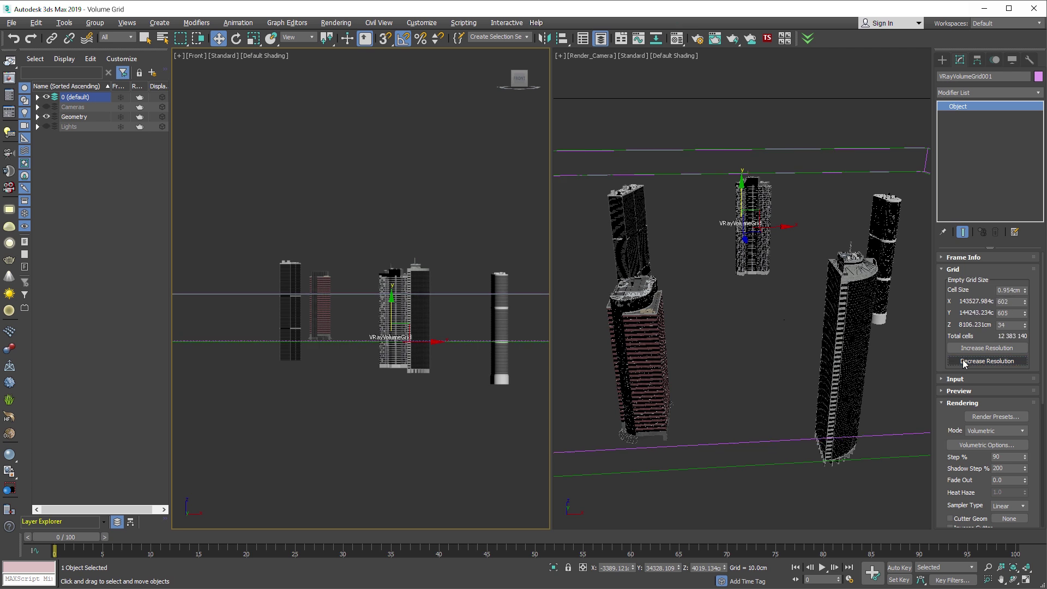
left_click(963, 363)
left_click(963, 363)
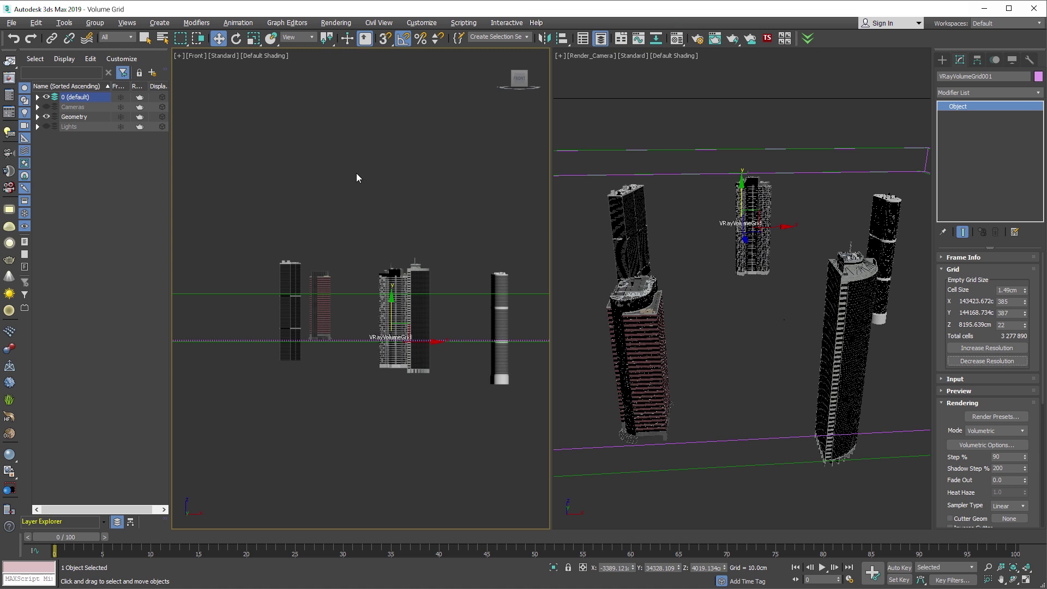
Step: Open the V-Ray frame buffer and lighten the grid's constant smoke color to a light grey in the volumetric render settings
left_click(11, 61)
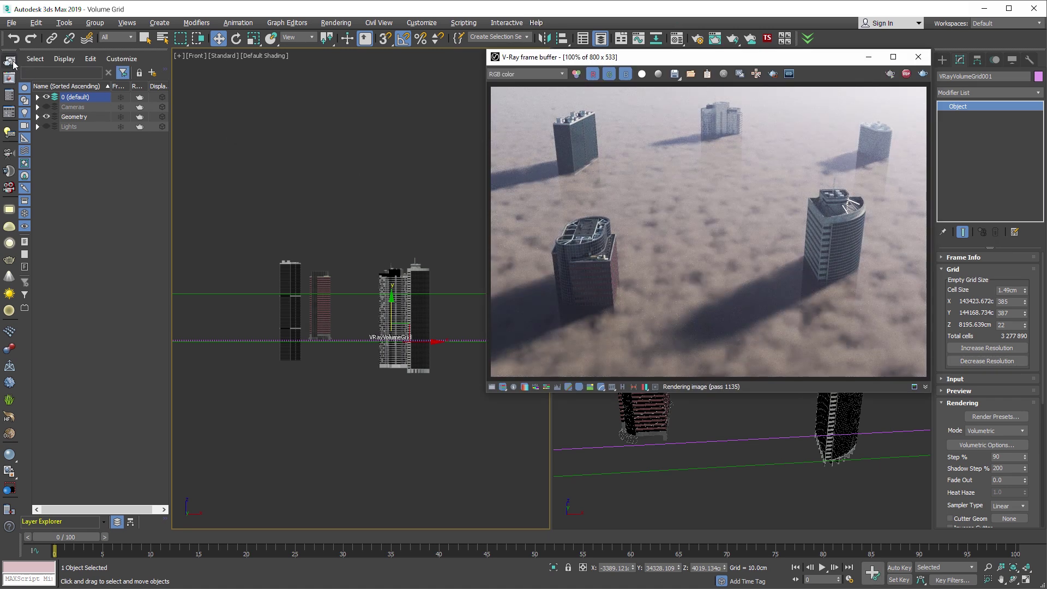
left_click(964, 446)
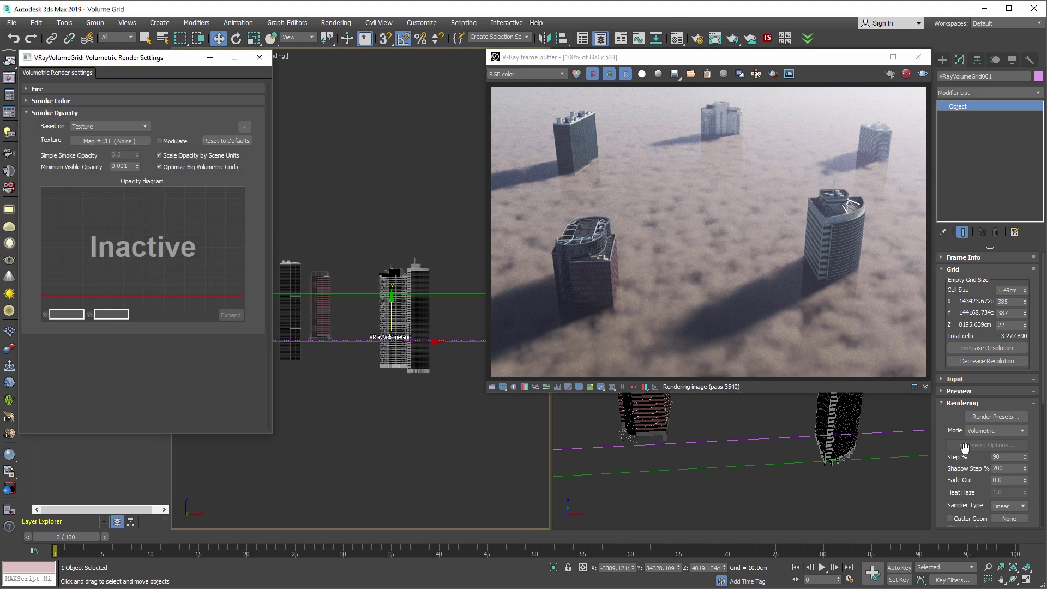
left_click(50, 101)
left_click(126, 145)
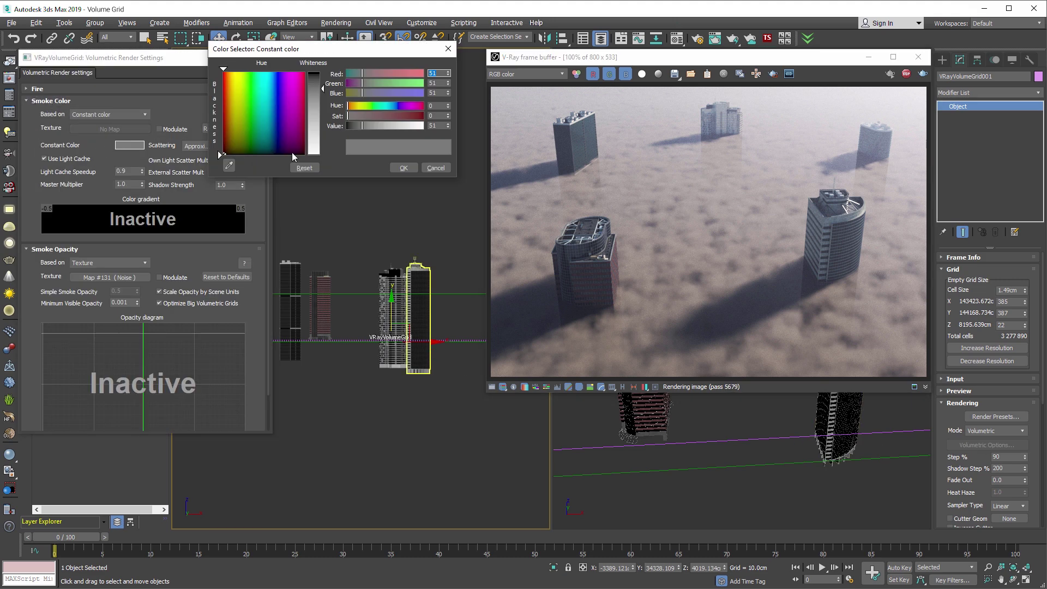
left_click_drag(363, 126, 387, 127)
left_click(400, 167)
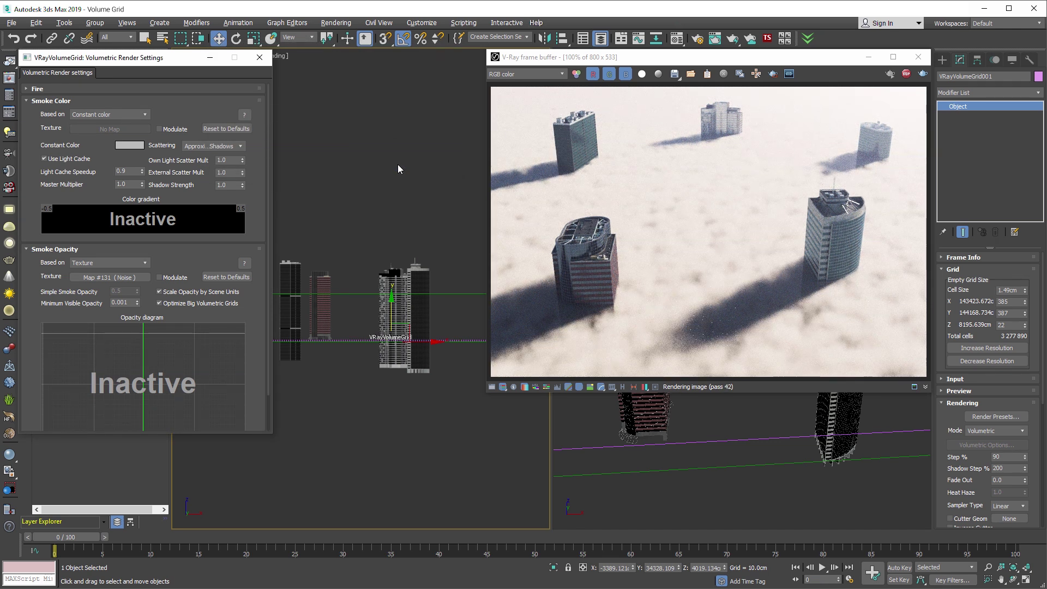
Step: Base the smoke color on Texture and copy the Smoke Opacity Noise map into its texture slot
left_click(139, 114)
left_click(139, 146)
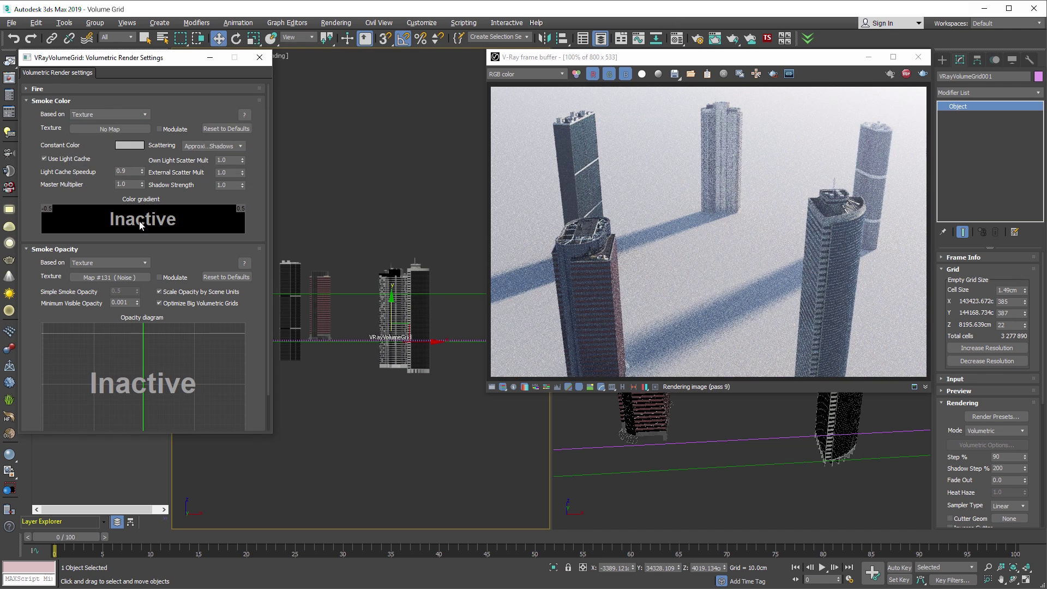
left_click_drag(136, 278, 132, 134)
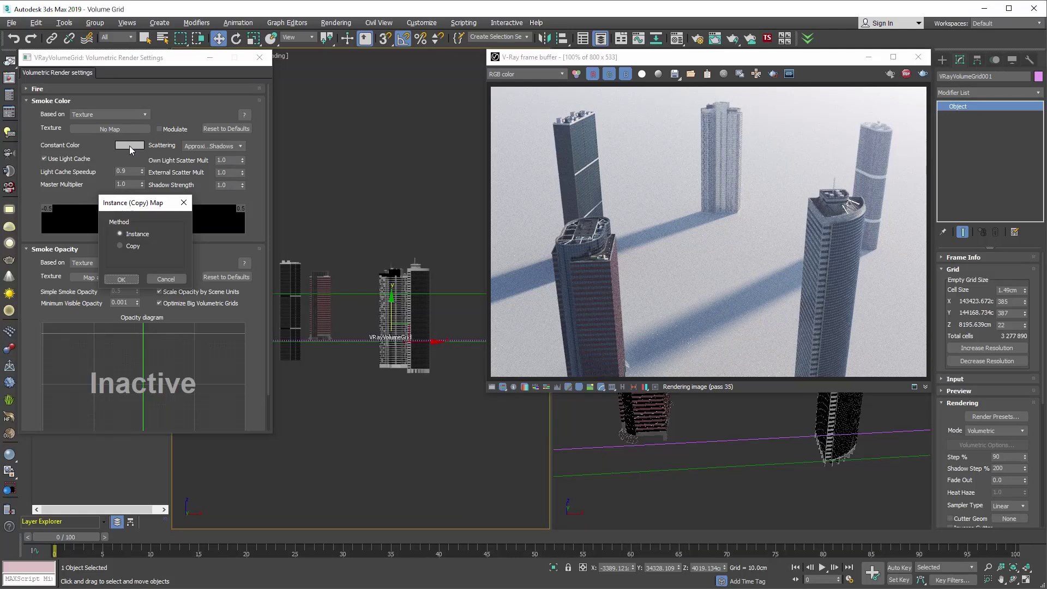
left_click(128, 278)
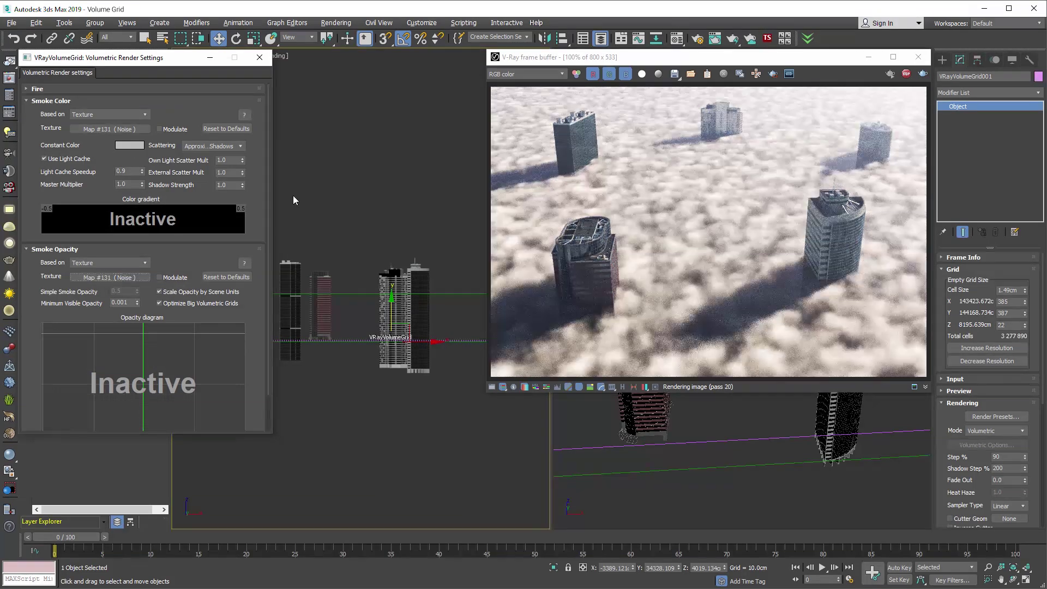
Step: Place the smoke color Noise map as an instance in the Material Editor's second sample slot
key("m")
left_click_drag(109, 129, 352, 104)
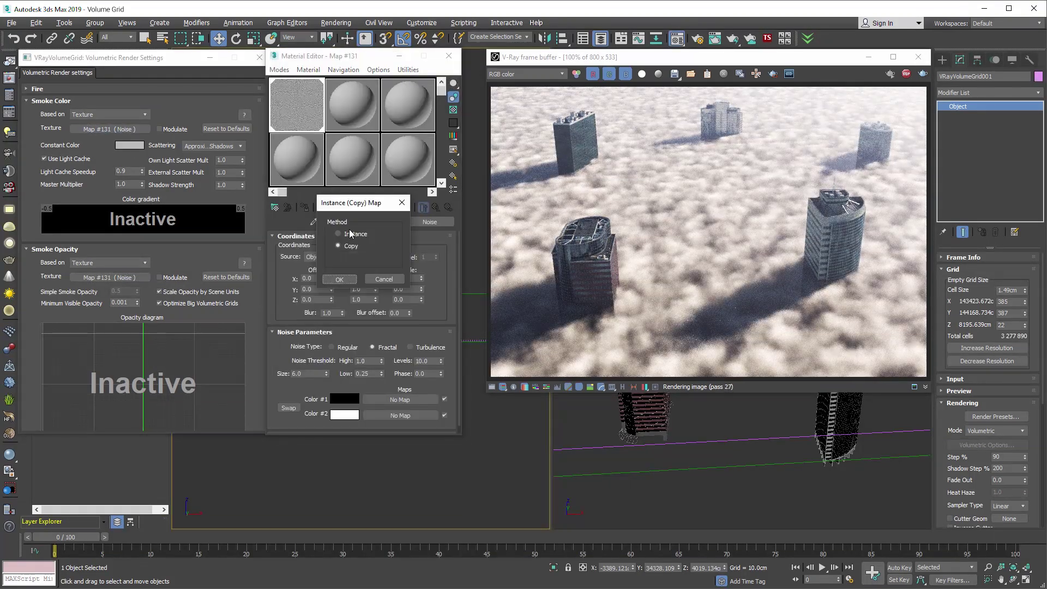
left_click(339, 279)
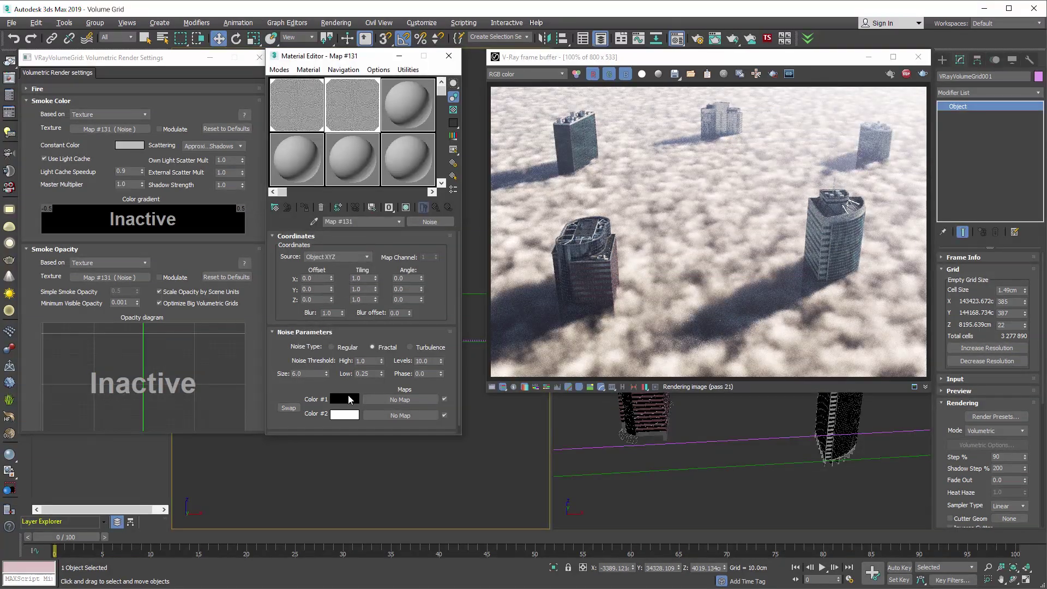
Step: Set the smoke color Noise map's Color #1 to a grey value of 121 and Color #2 to 214
left_click(348, 397)
left_click(381, 126)
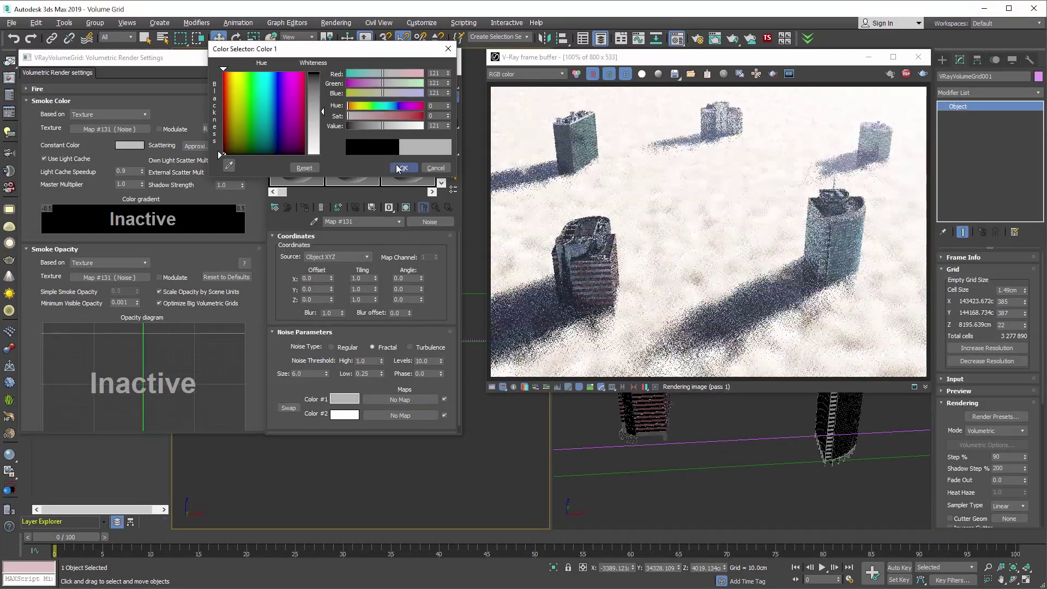
left_click(401, 168)
left_click(344, 414)
left_click(411, 126)
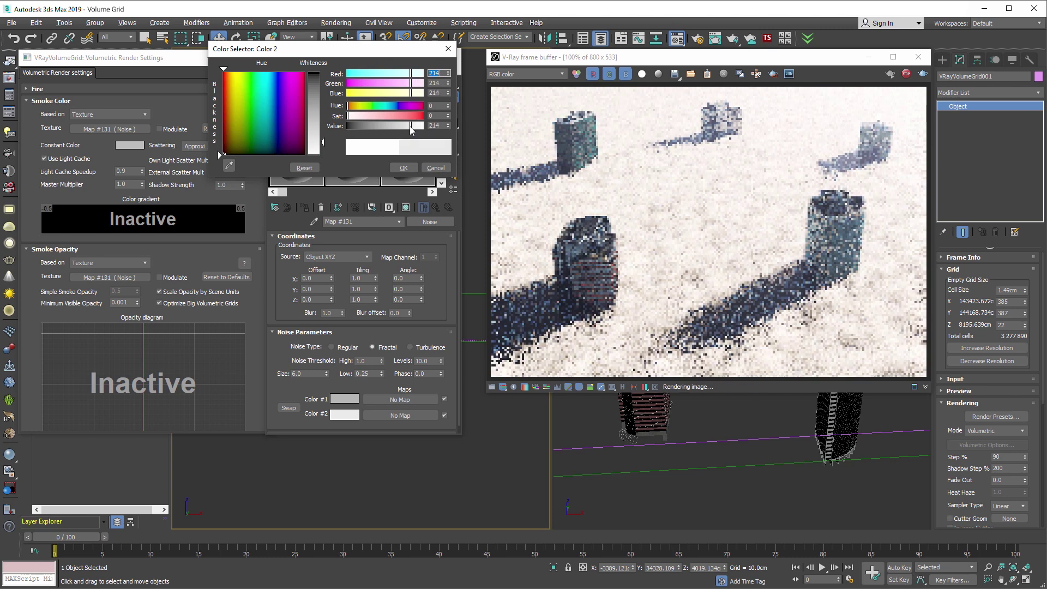
left_click(398, 165)
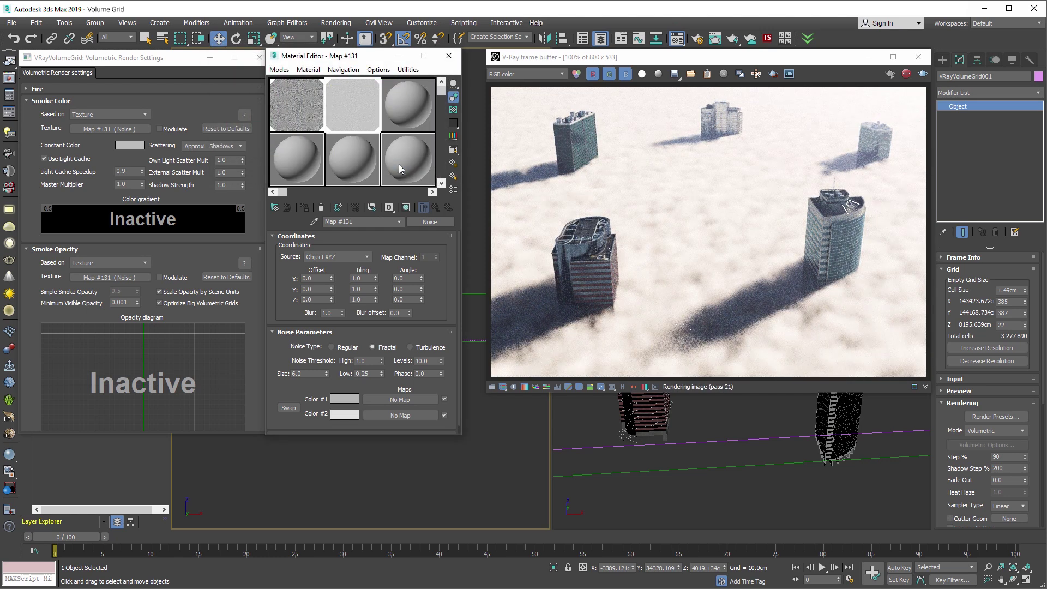
Step: Set the size of both Noise maps to 5.0 and the smoke color map's low threshold to 0.4
key("Return")
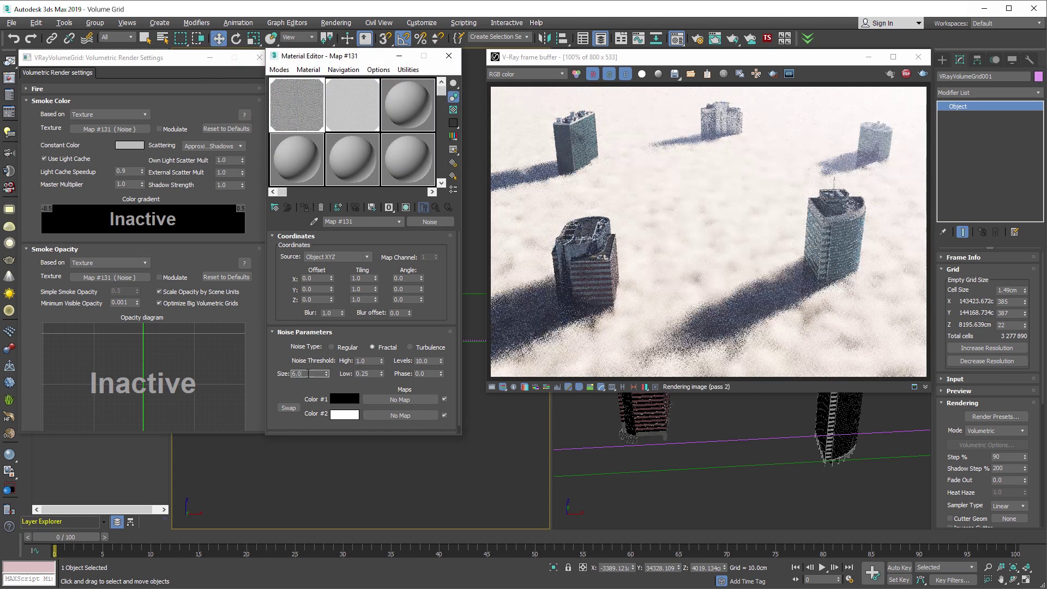
type("5")
key("Return")
key("Tab")
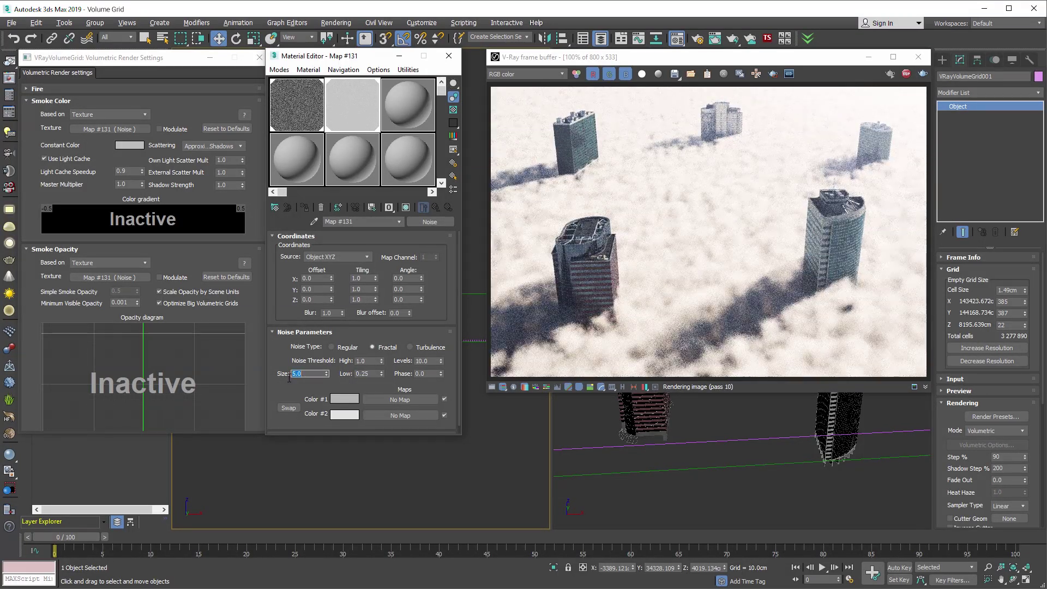
type("0.4")
key("Return")
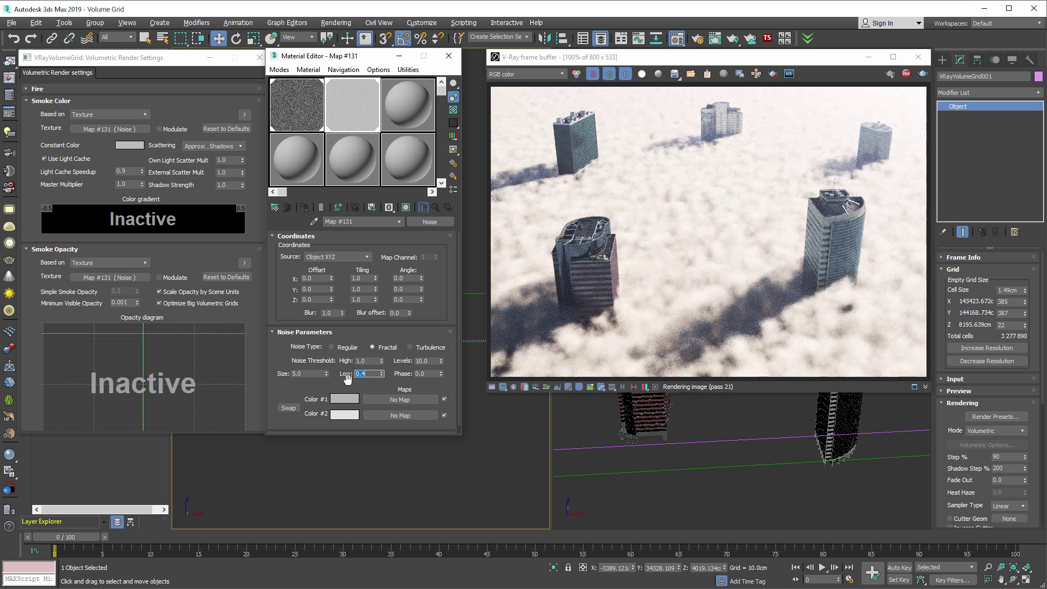
Step: Brighten the smoke color Noise map's Color #2 to a value of 221
left_click(348, 415)
left_click_drag(402, 128, 406, 129)
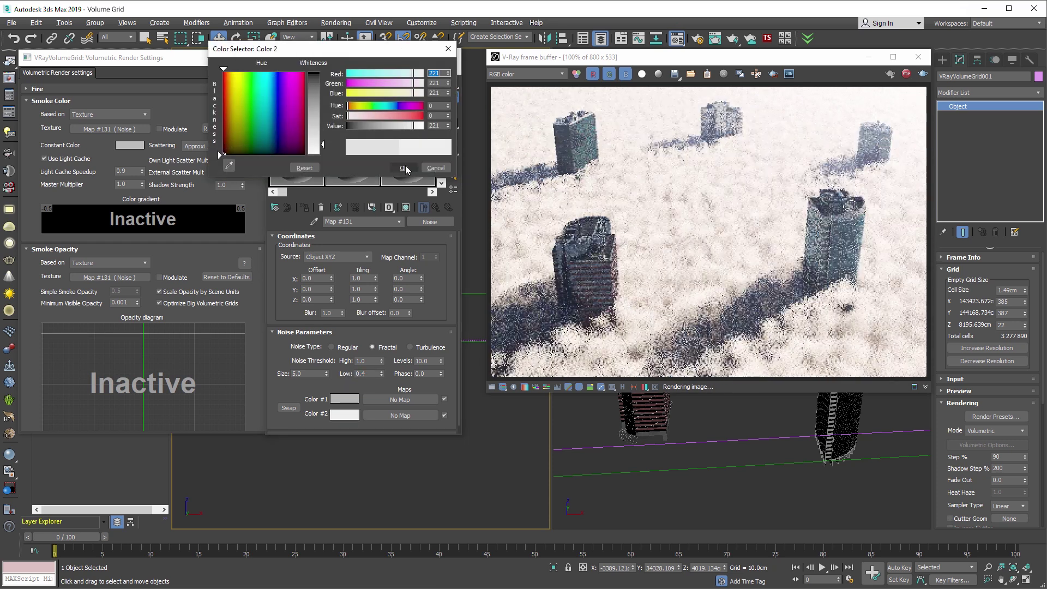
left_click(404, 166)
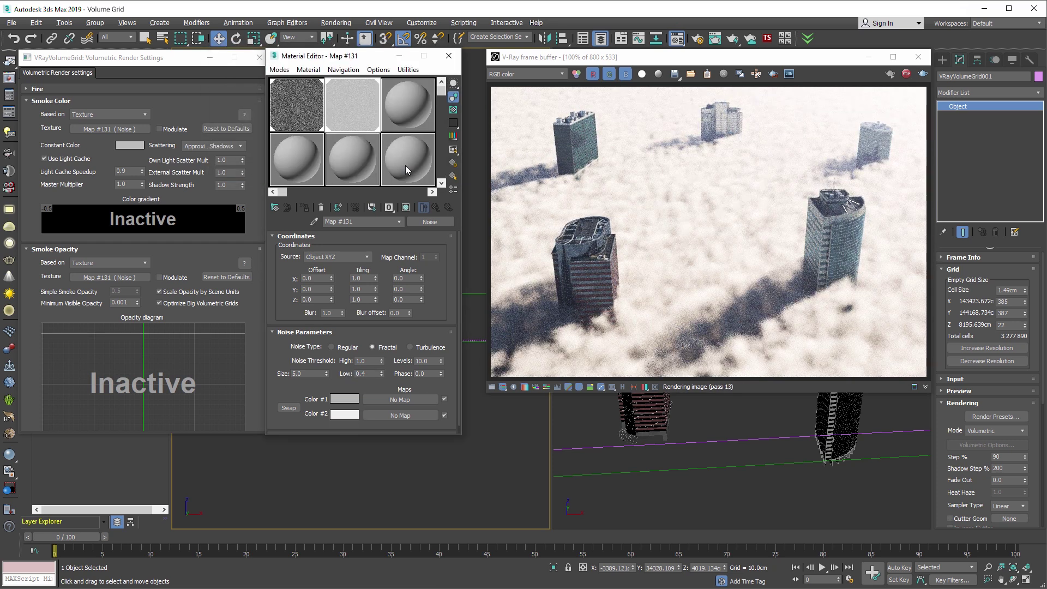